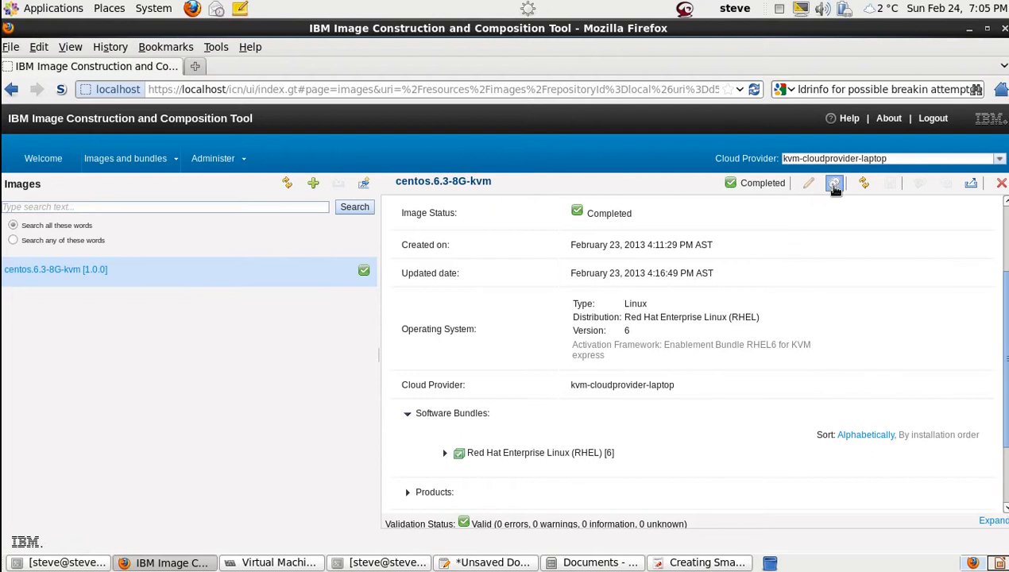
pyautogui.moveTo(526, 328); pyautogui.dragTo(745, 453)
pyautogui.click(753, 437)
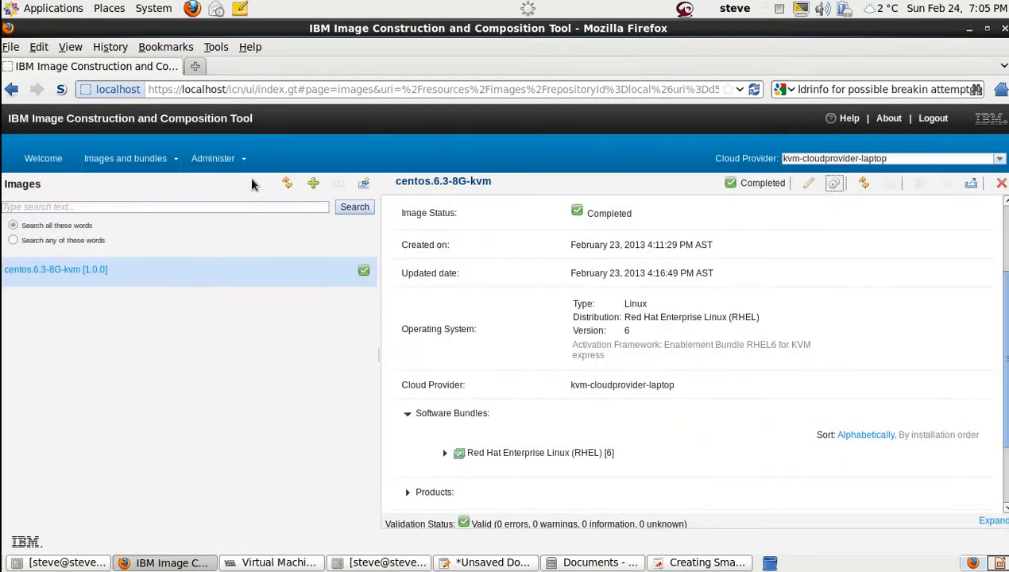
# - Open the bundles page and start creating a new bundle
pyautogui.click(173, 160)
pyautogui.click(187, 205)
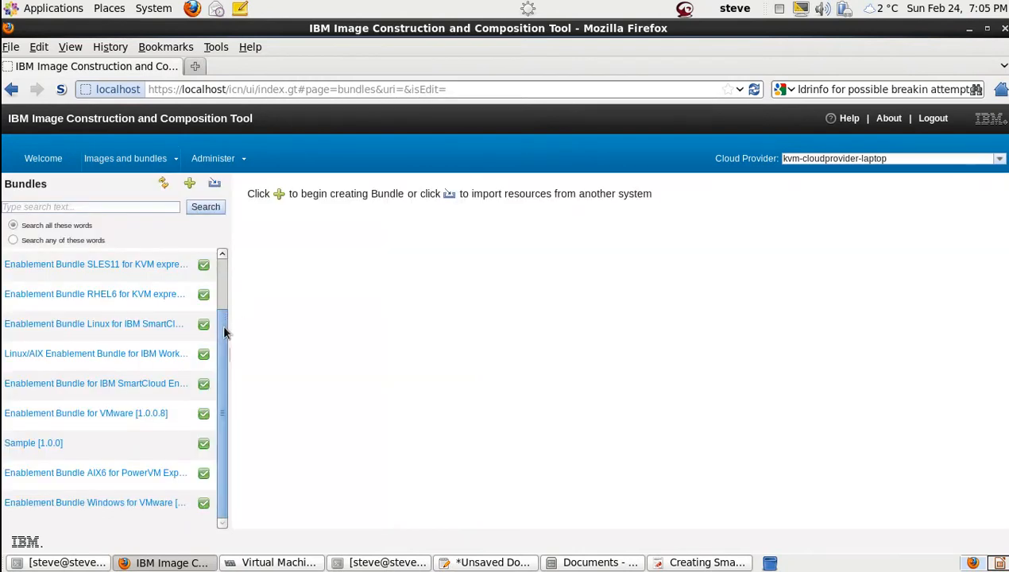
pyautogui.moveTo(223, 327); pyautogui.dragTo(225, 263)
pyautogui.click(189, 184)
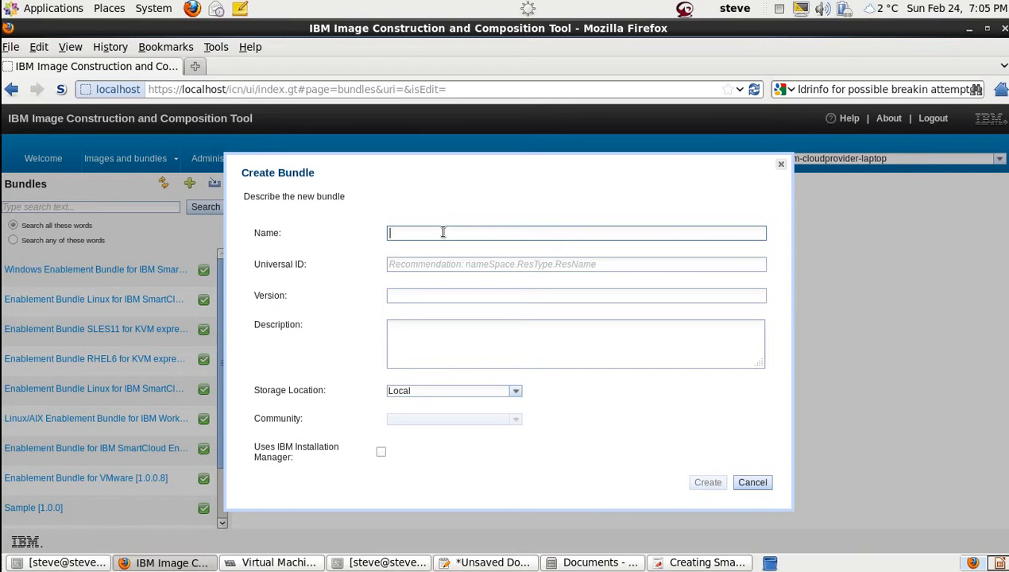
# - Name the new bundle koth-tomcat-mysql-01
pyautogui.write('koth')
pyautogui.write('-to')
pyautogui.write('mca')
pyautogui.write('t')
pyautogui.write('-')
pyautogui.write('b')
pyautogui.write('ysql')
pyautogui.write('-01')
# - Copy the bundle name into the Universal ID and set the version to 1.0.0
pyautogui.hotkey('ctrl', 'a')
pyautogui.hotkey('ctrl', 'c')
pyautogui.press('Tab')
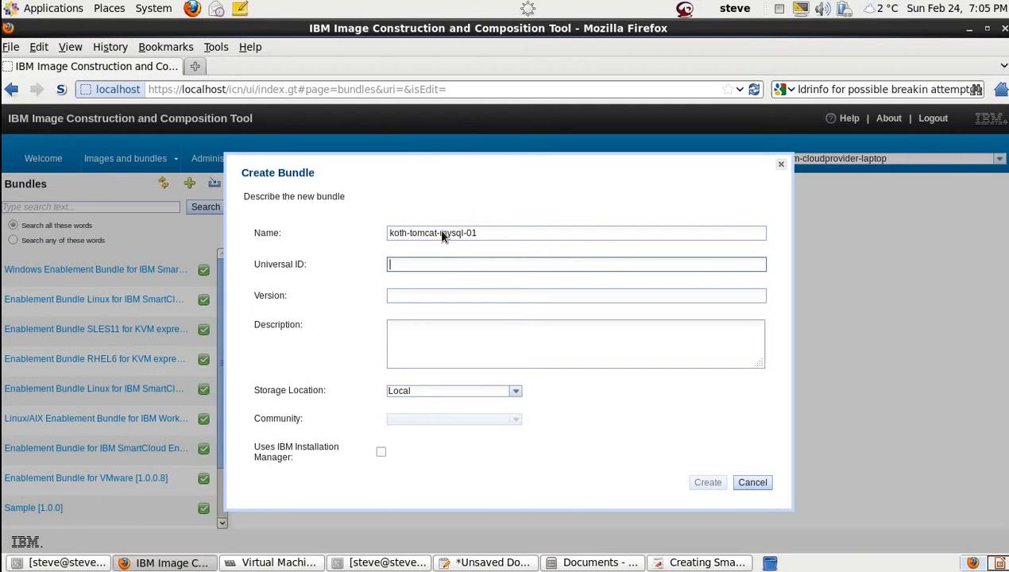
pyautogui.hotkey('ctrl', 'v')
pyautogui.press('Tab')
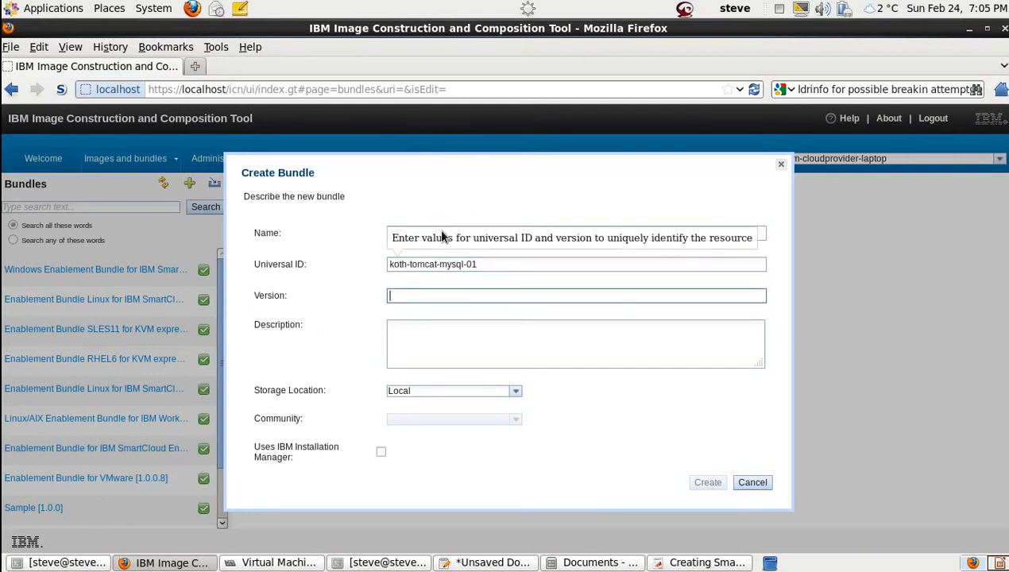
pyautogui.write('1.0.0')
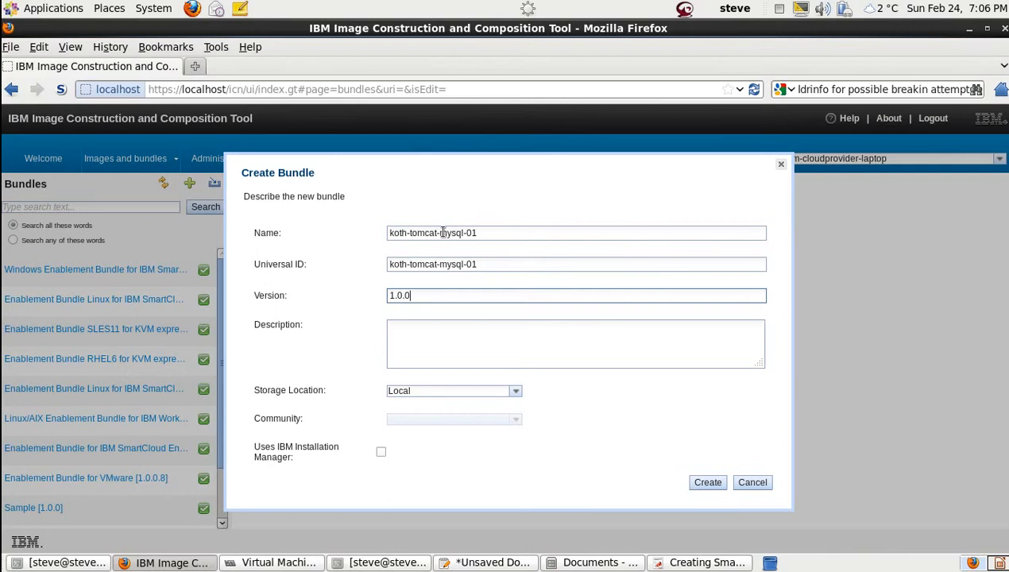
pyautogui.press('Tab')
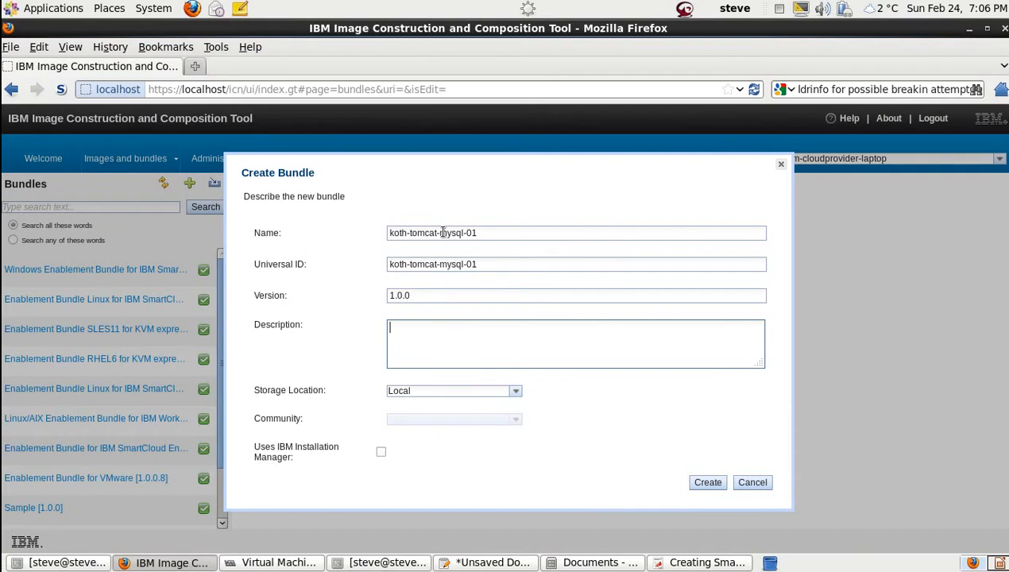
# - Describe the bundle as "Installs koth web app with mysql and tomcat6 on centos 6.3" and create it
pyautogui.write('Installs koth web')
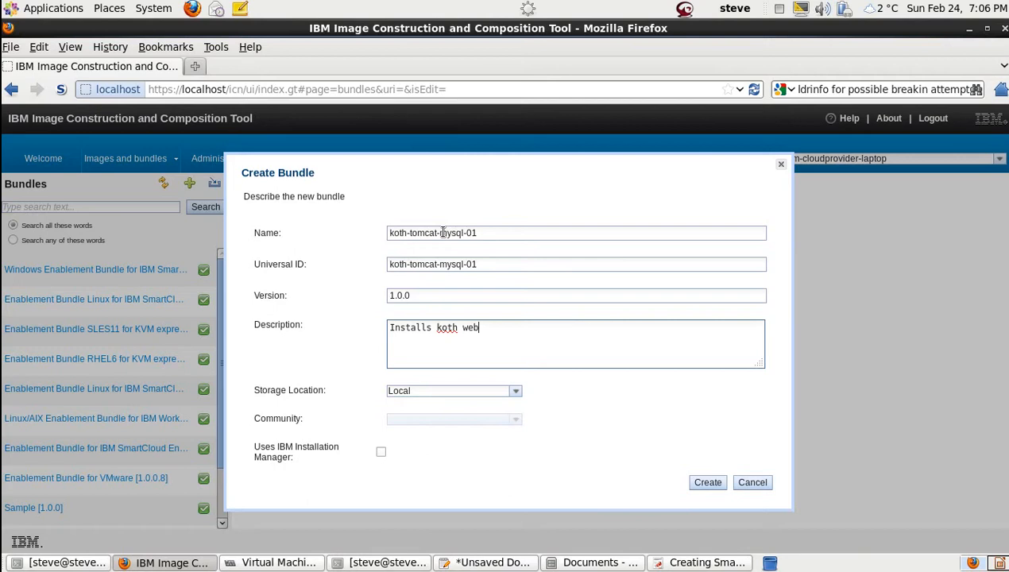
pyautogui.write(' app with mysql and tomcact')
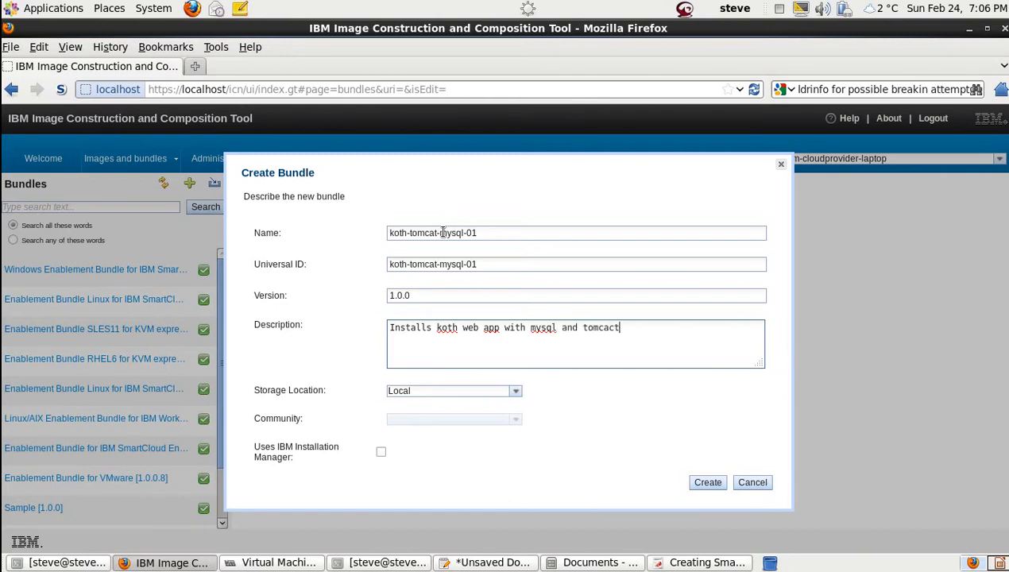
pyautogui.press('BackSpace')
pyautogui.press('BackSpace')
pyautogui.write('t6 on centos 6.3')
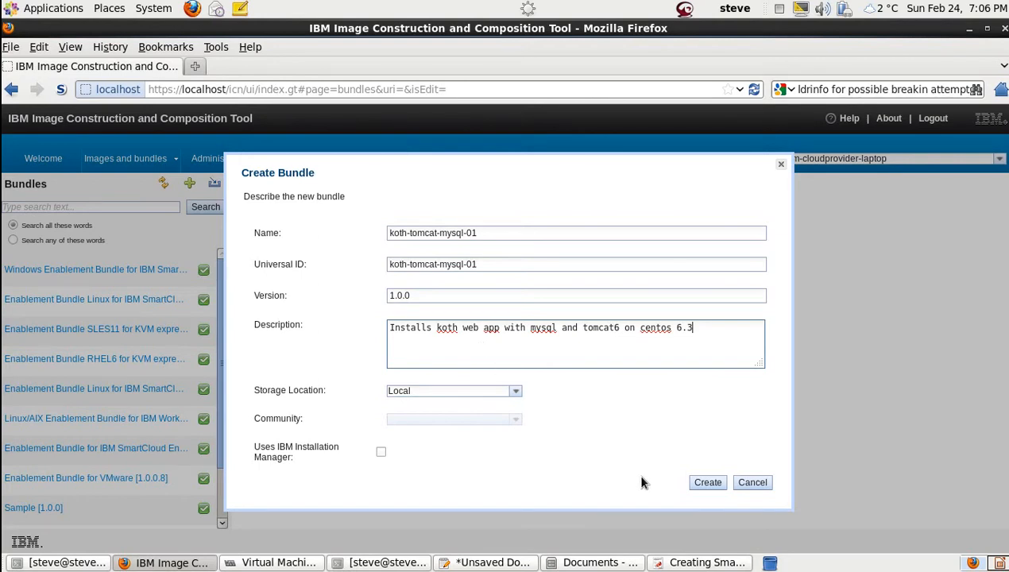
pyautogui.click(706, 483)
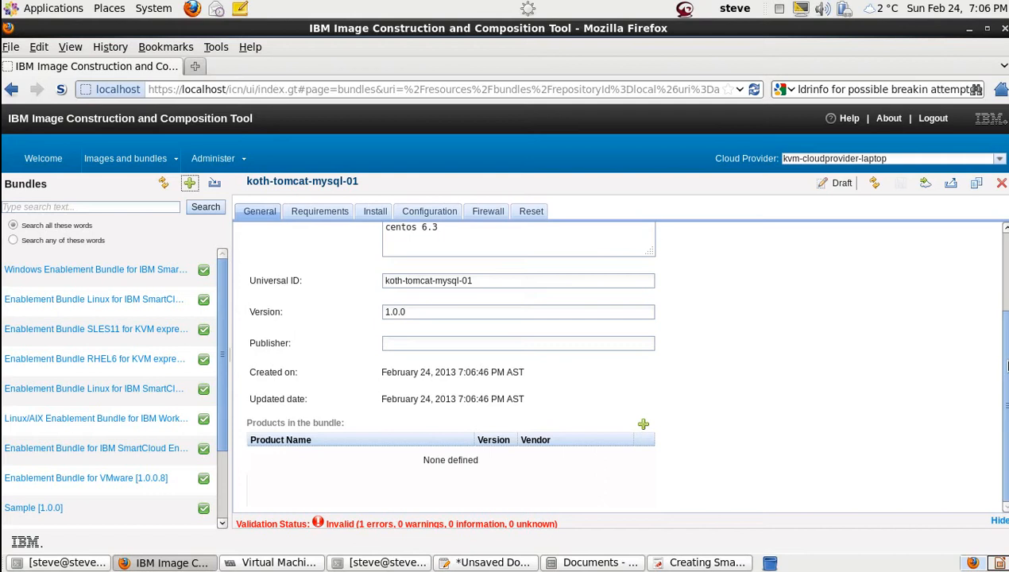
# - Add a product named koth with version 1 and vendor abc to the bundle's products
pyautogui.click(643, 425)
pyautogui.write('koth')
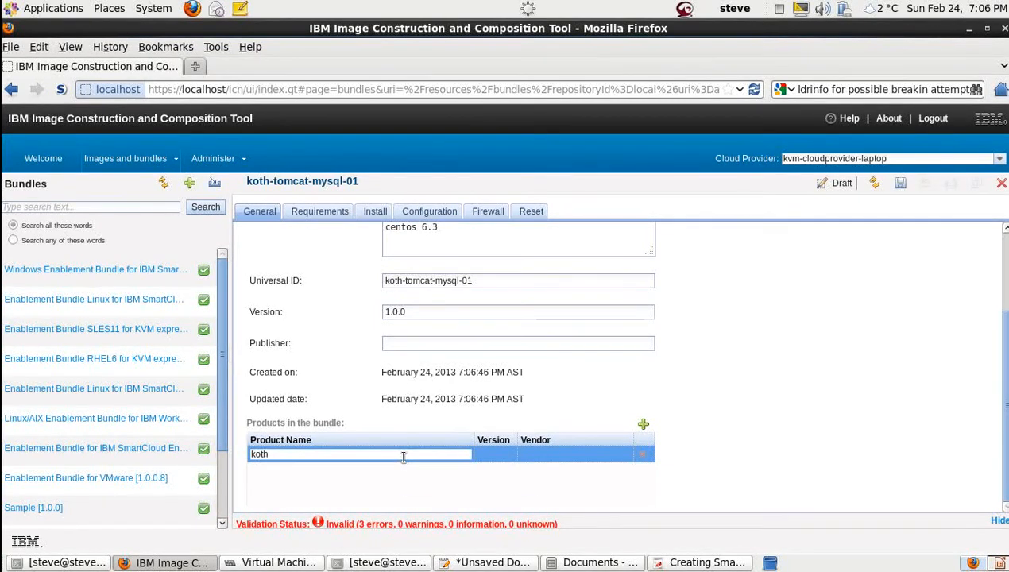
pyautogui.click(501, 454)
pyautogui.write('1')
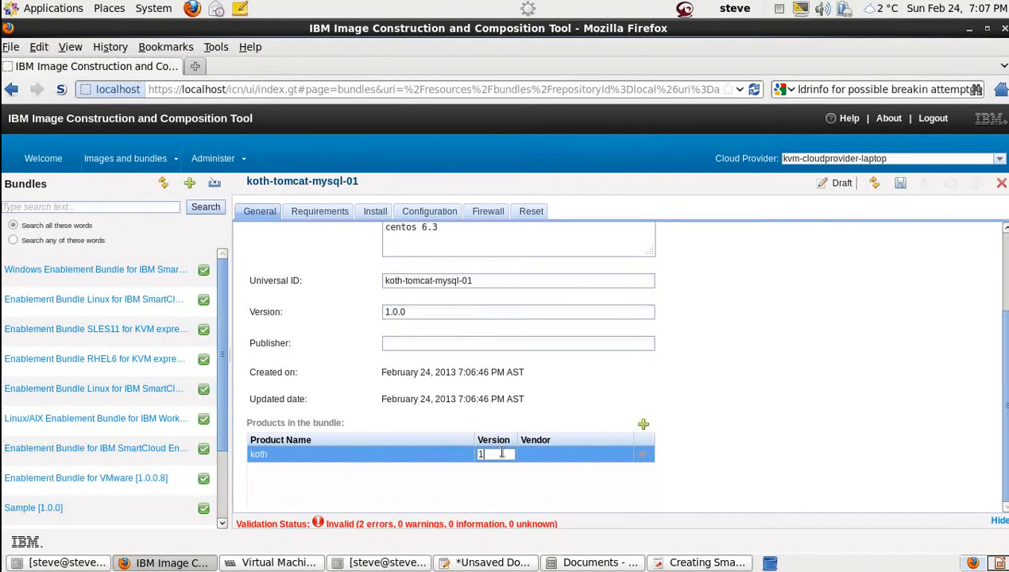
pyautogui.click(544, 454)
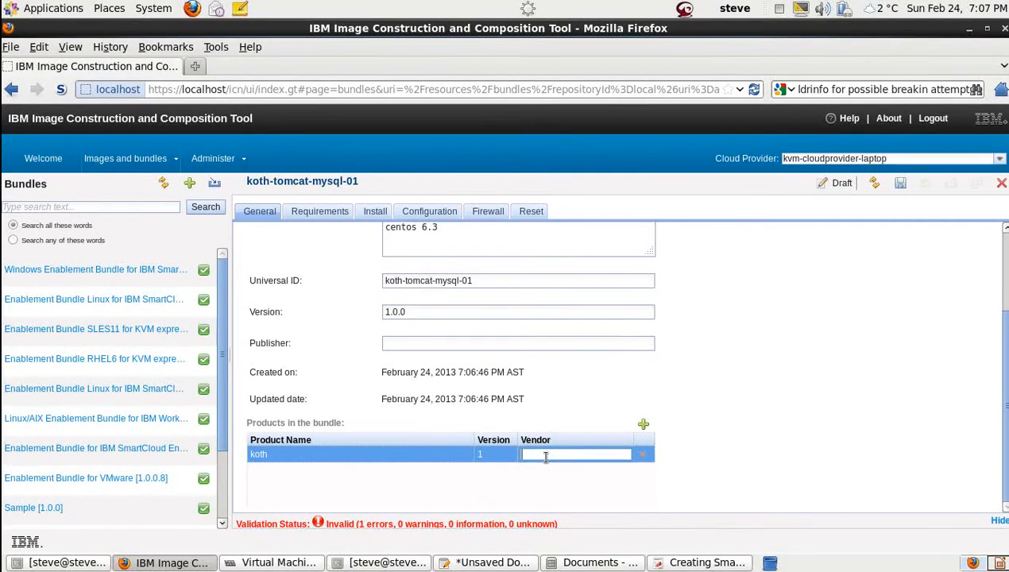
pyautogui.write('abc')
# - Upload the local file install.sh from the koth folder as an executable in the bundle's install files to copy
pyautogui.click(332, 214)
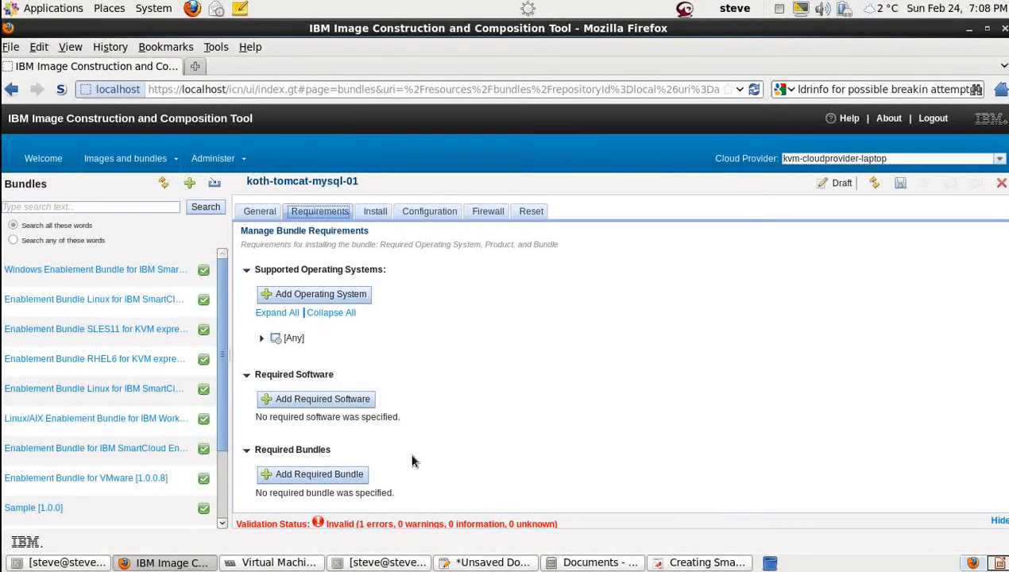
pyautogui.click(370, 214)
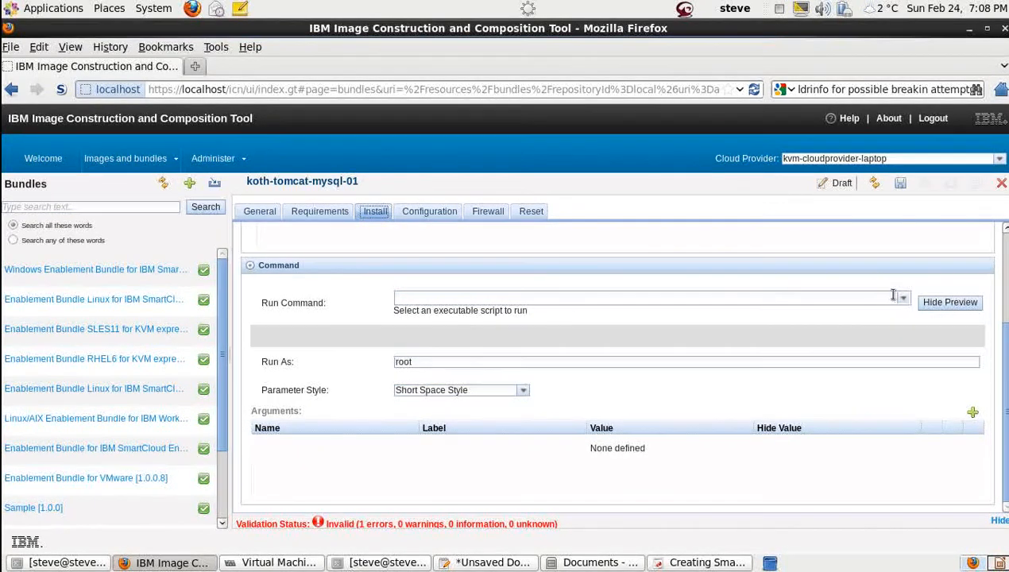
pyautogui.scroll(3, 617, 365)
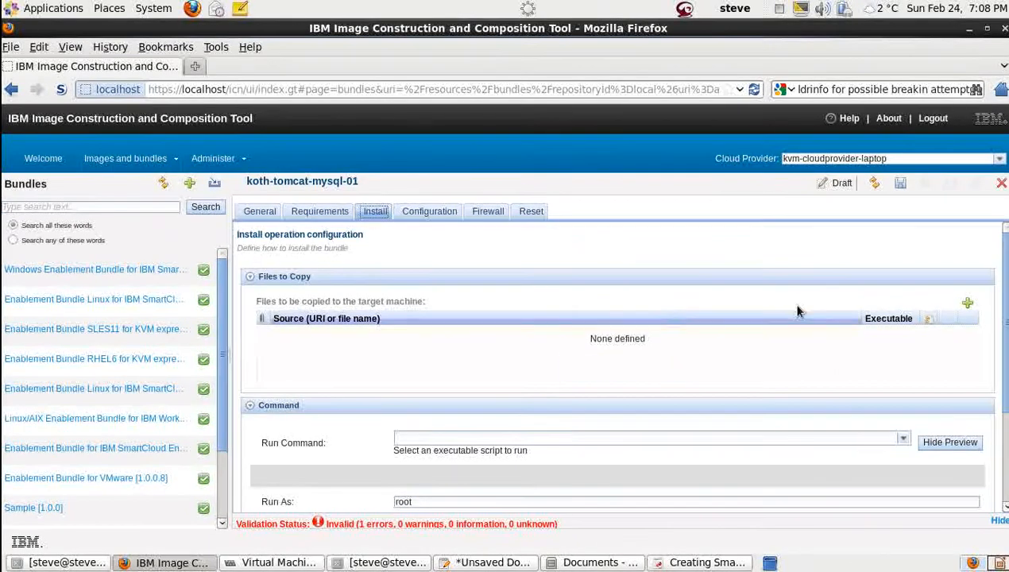
pyautogui.click(967, 304)
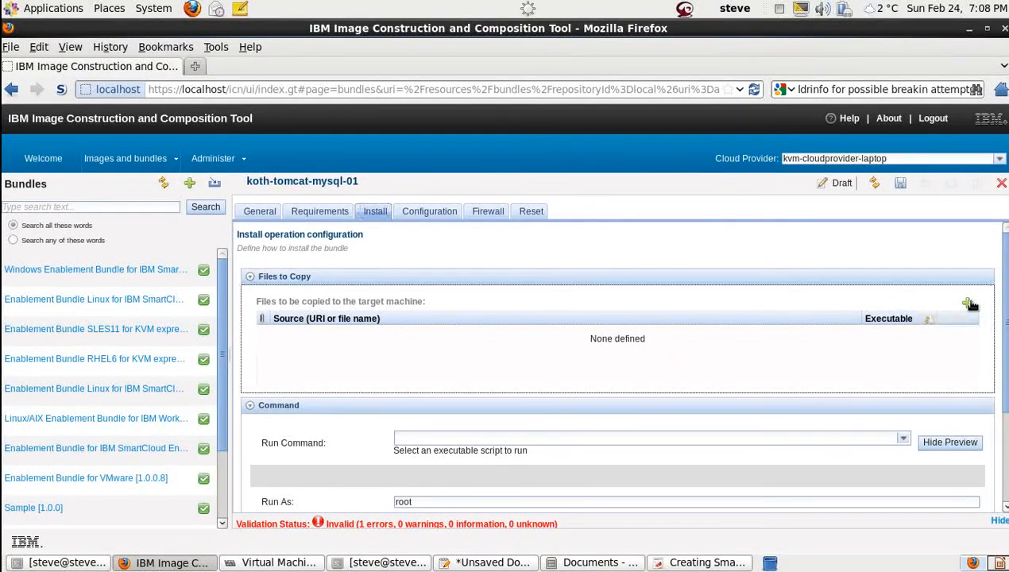
pyautogui.click(622, 364)
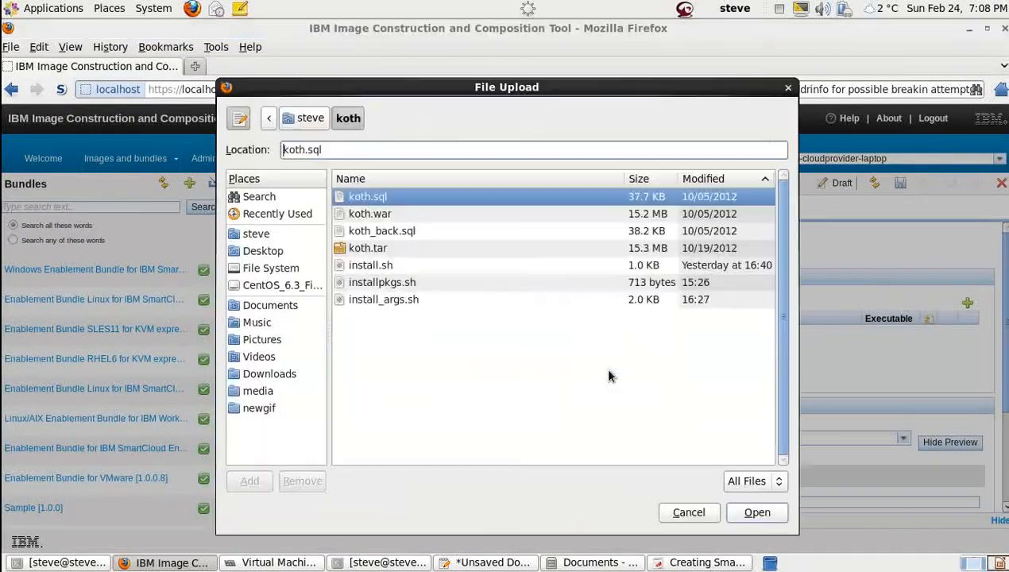
pyautogui.click(370, 267)
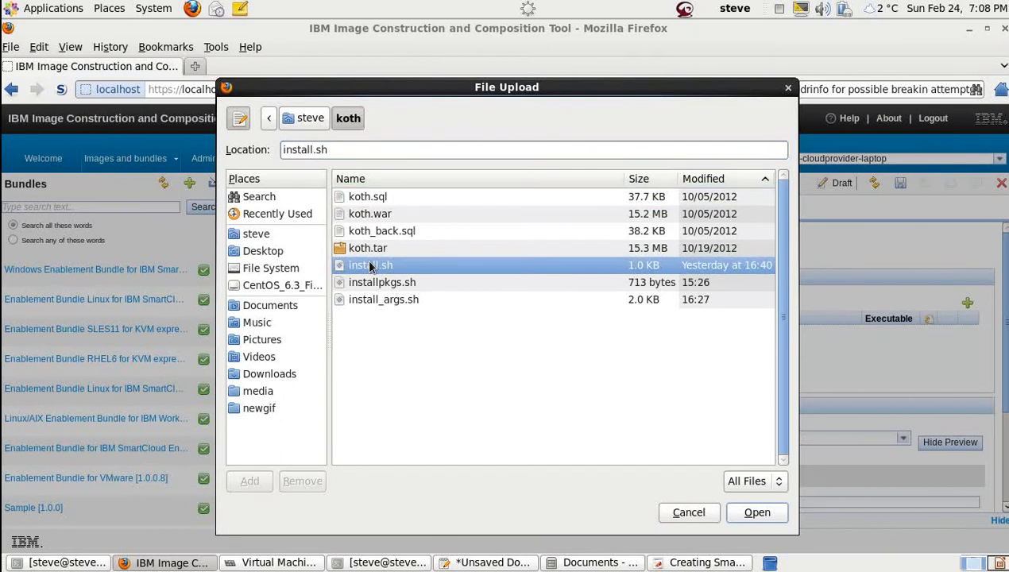
pyautogui.click(755, 514)
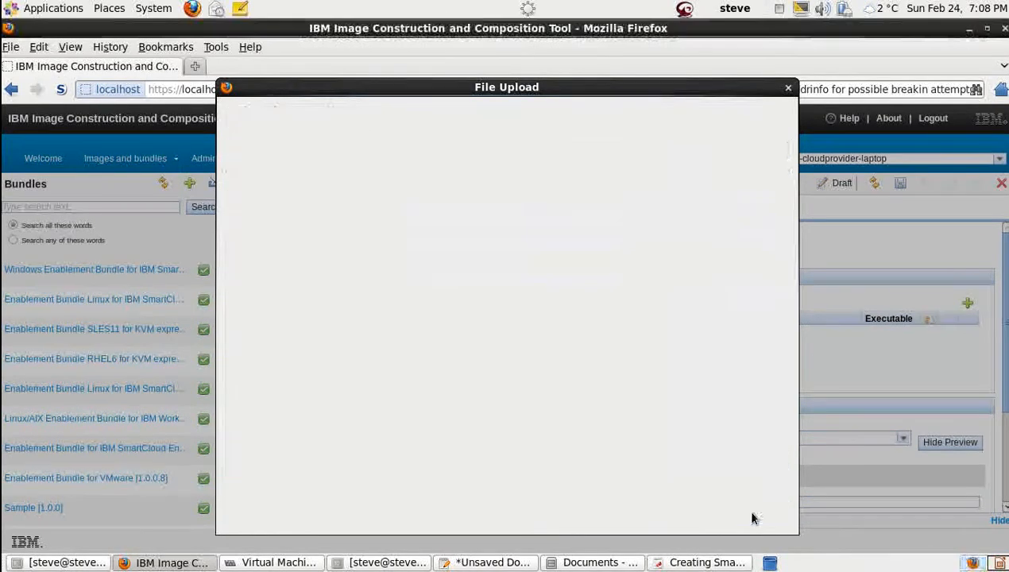
pyautogui.click(365, 401)
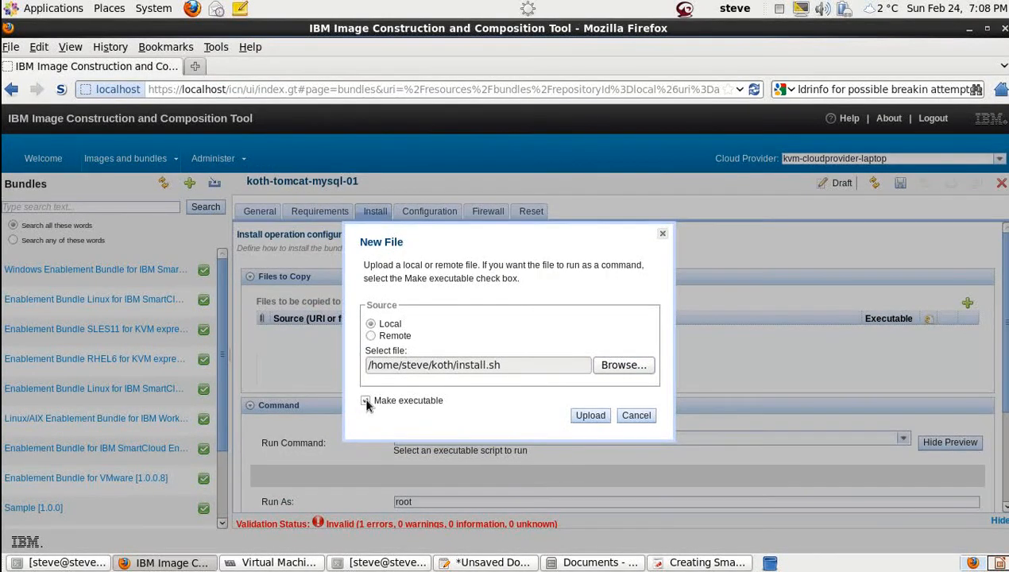
pyautogui.click(588, 415)
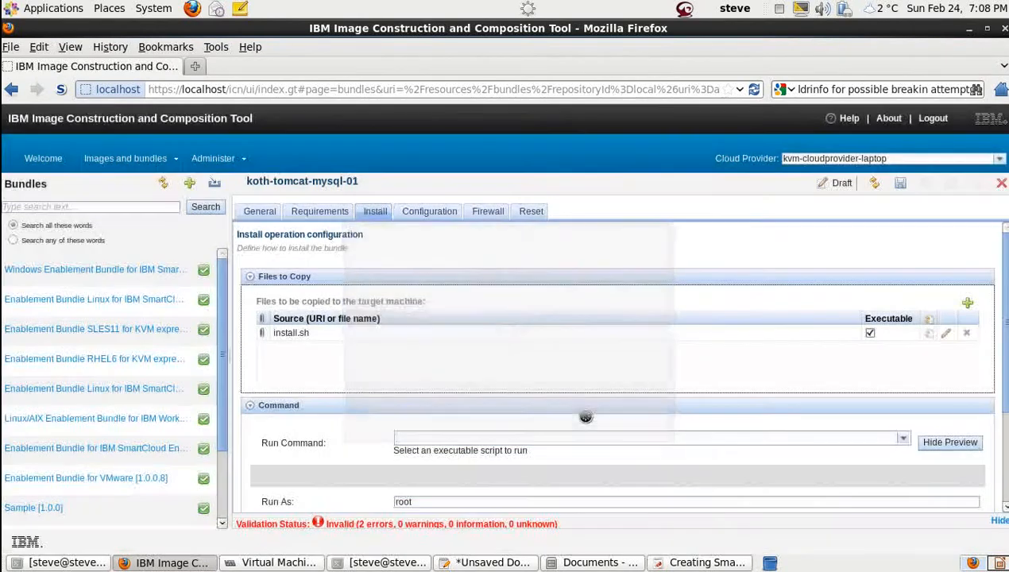
# - Upload koth.war as a non-executable file to the bundle's install files
pyautogui.click(967, 303)
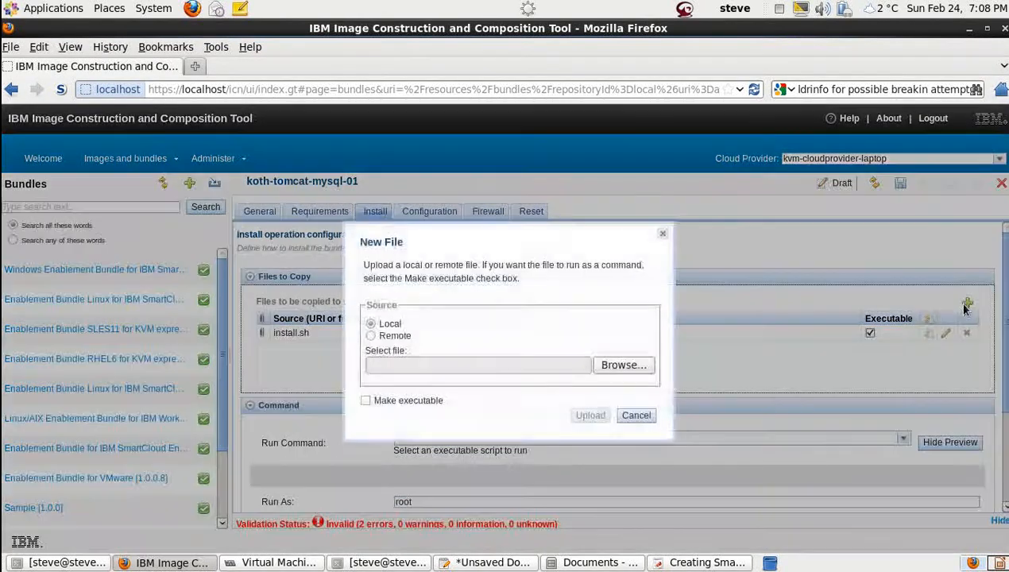
pyautogui.click(626, 365)
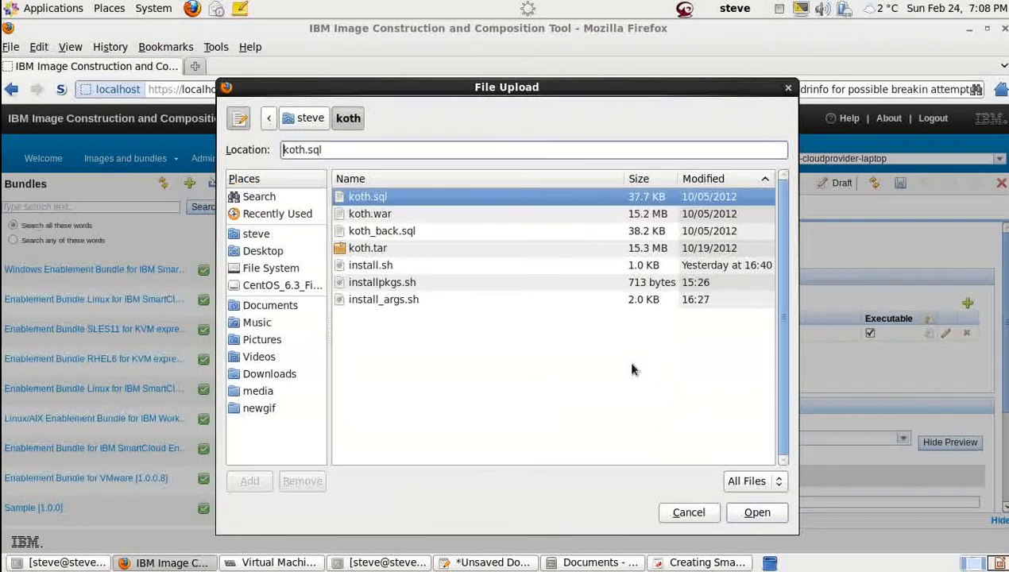
pyautogui.click(383, 214)
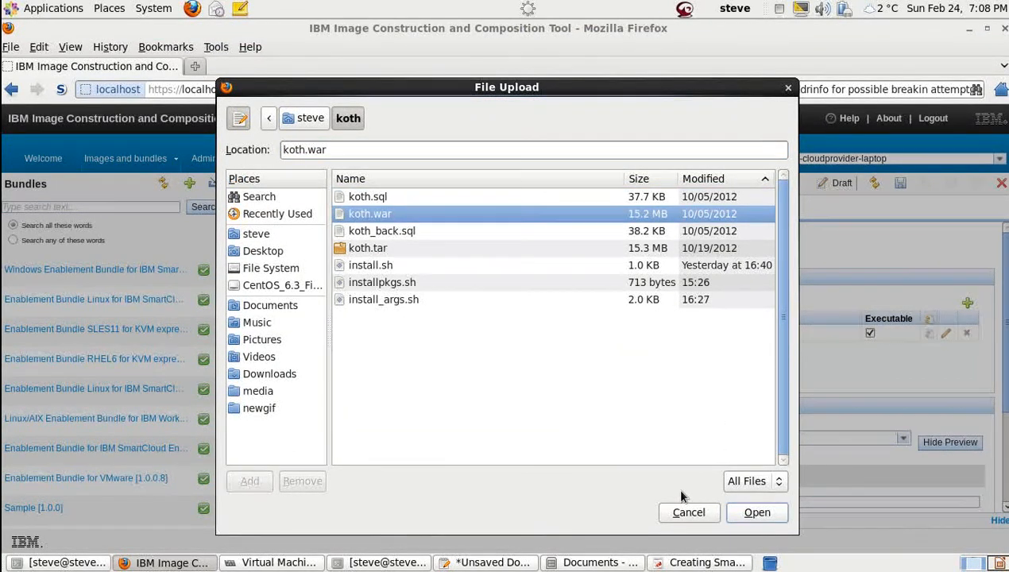
pyautogui.click(752, 514)
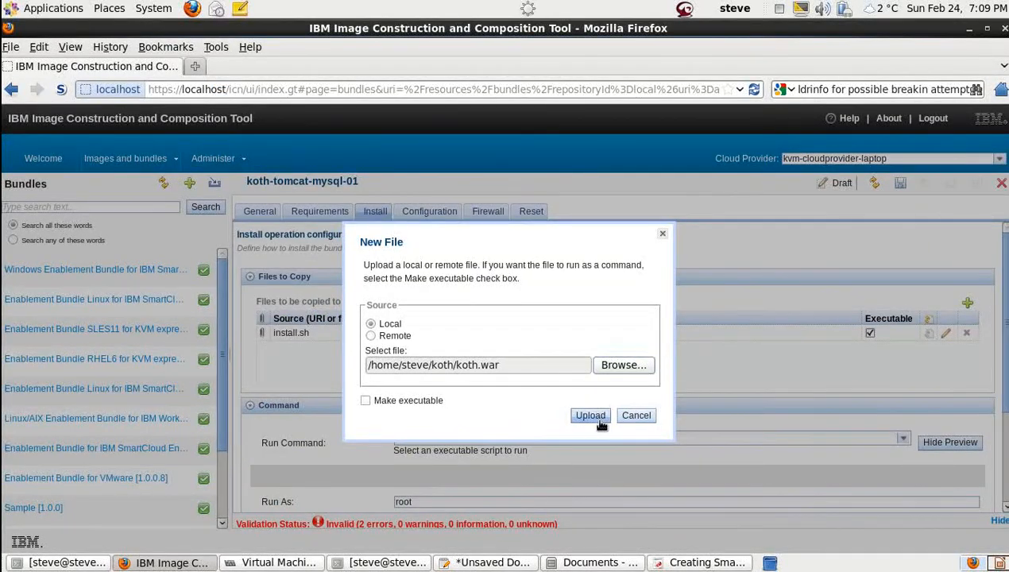
pyautogui.click(590, 416)
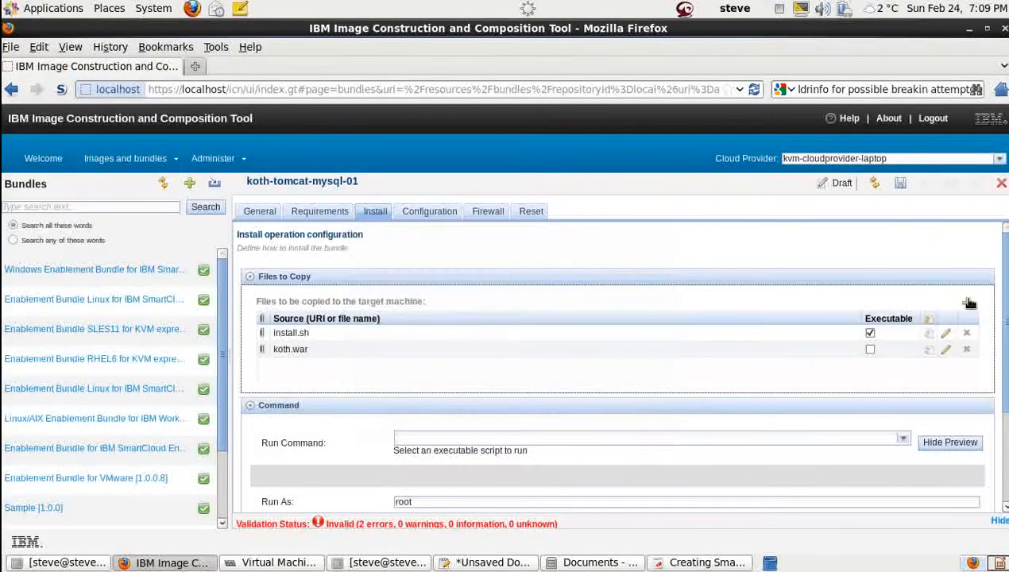
# - Upload koth.sql as a non-executable file to the bundle's install files
pyautogui.click(967, 303)
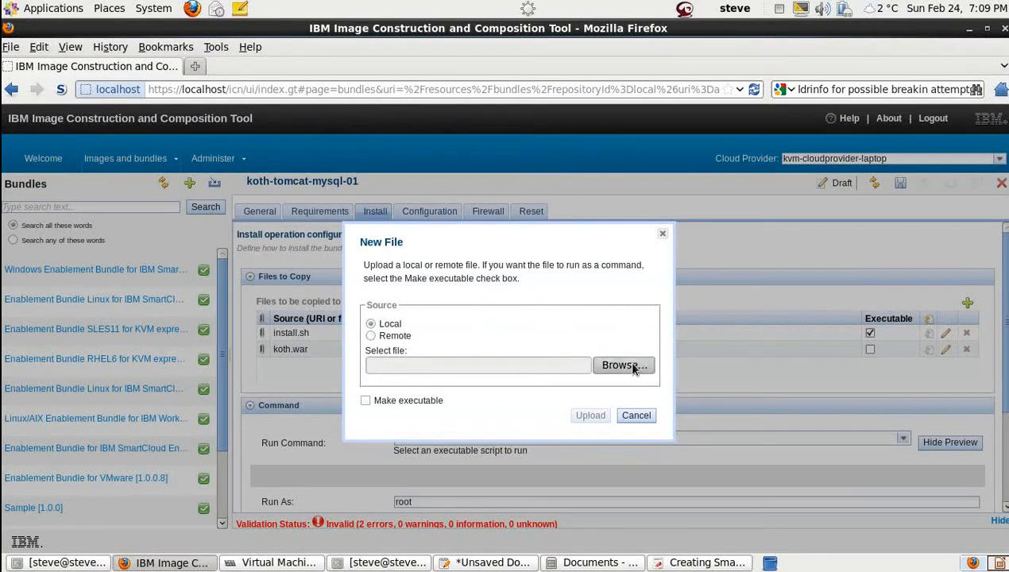
pyautogui.click(624, 366)
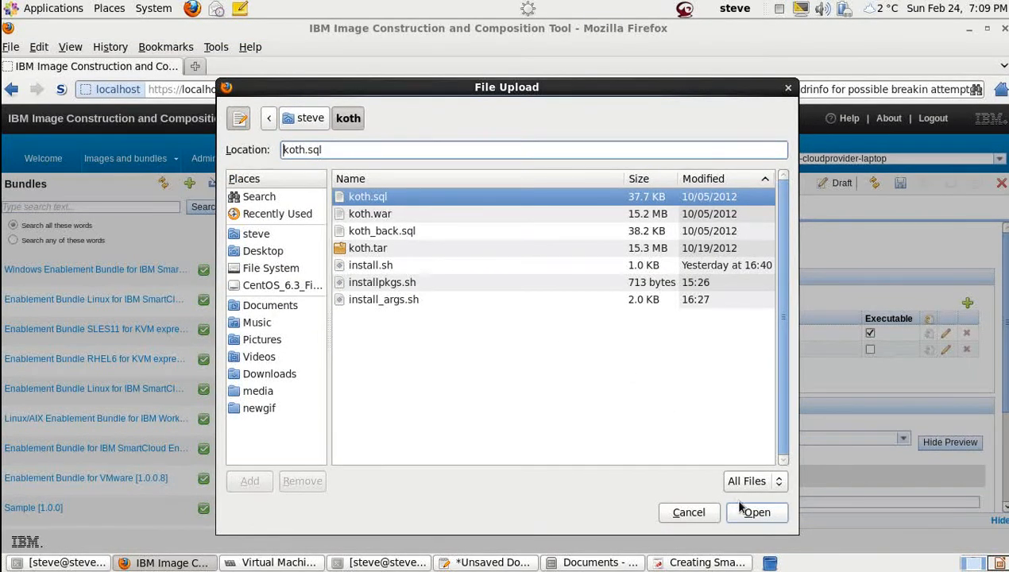
pyautogui.click(755, 513)
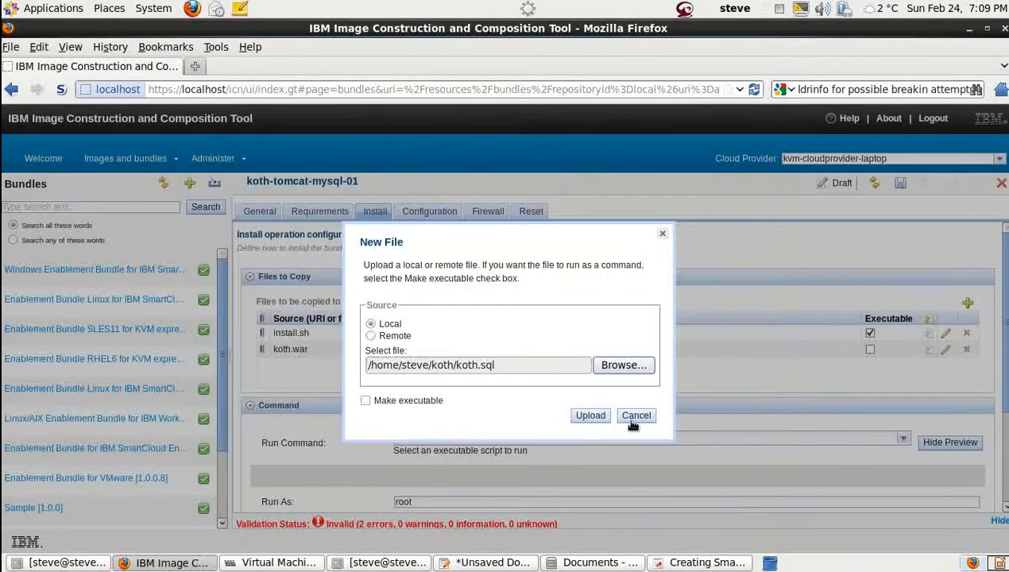
pyautogui.click(596, 415)
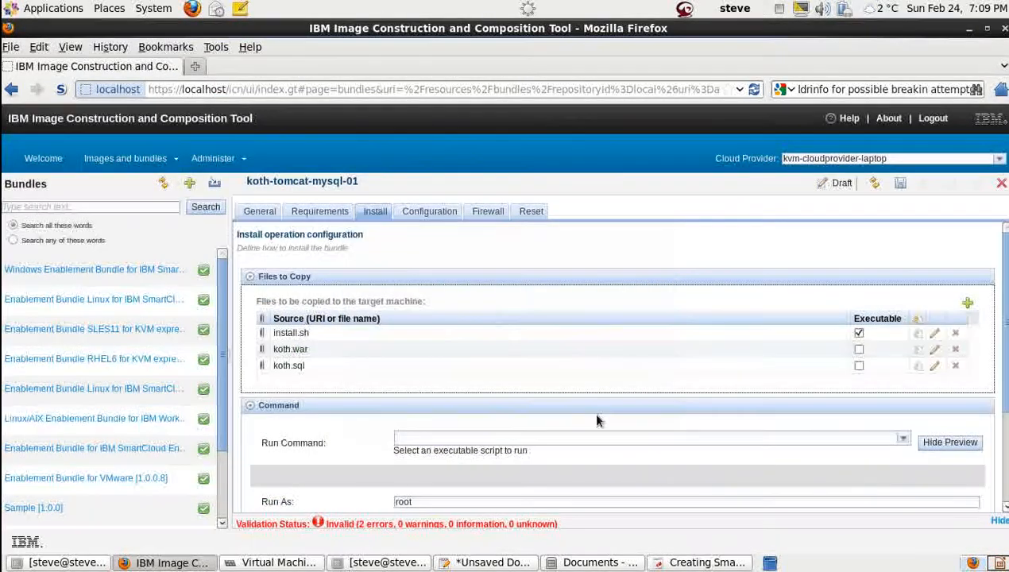
# - Switch to the terminal and open install.sh from the koth folder in vim
pyautogui.click(378, 562)
pyautogui.press('Up')
pyautogui.press('Up')
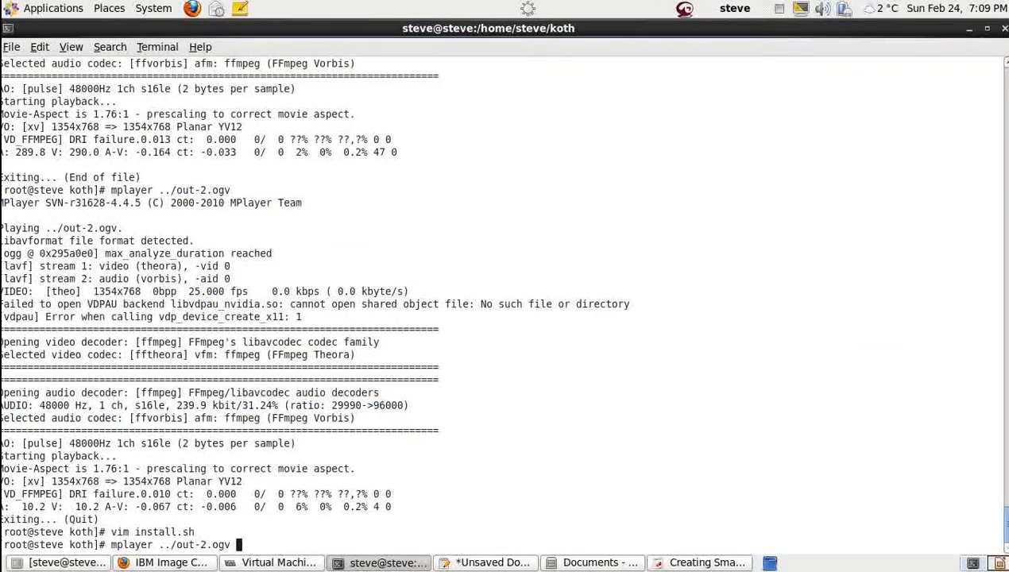
pyautogui.press('Up')
pyautogui.press('Up')
pyautogui.press('Up')
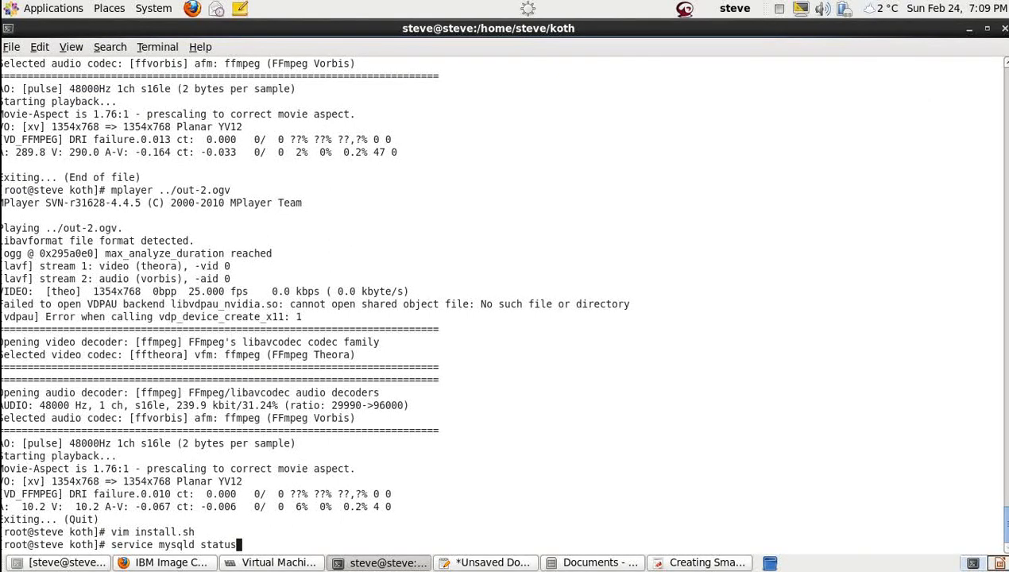
pyautogui.press('Up')
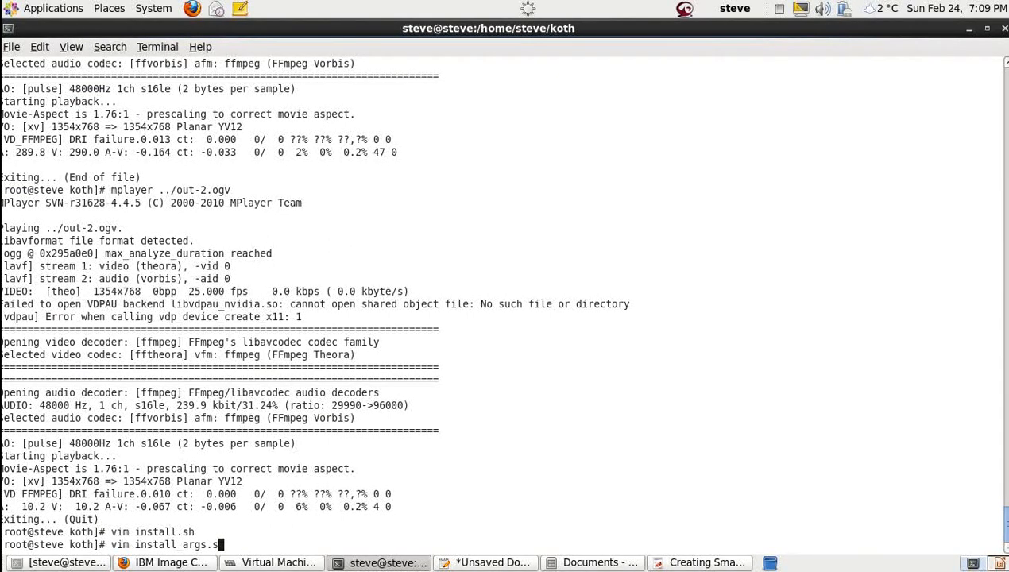
pyautogui.press('BackSpace')
pyautogui.press('BackSpace')
pyautogui.press('BackSpace')
pyautogui.press('BackSpace')
pyautogui.press('BackSpace')
pyautogui.press('BackSpace')
pyautogui.press('BackSpace')
pyautogui.write('.sh')
pyautogui.press('Return')
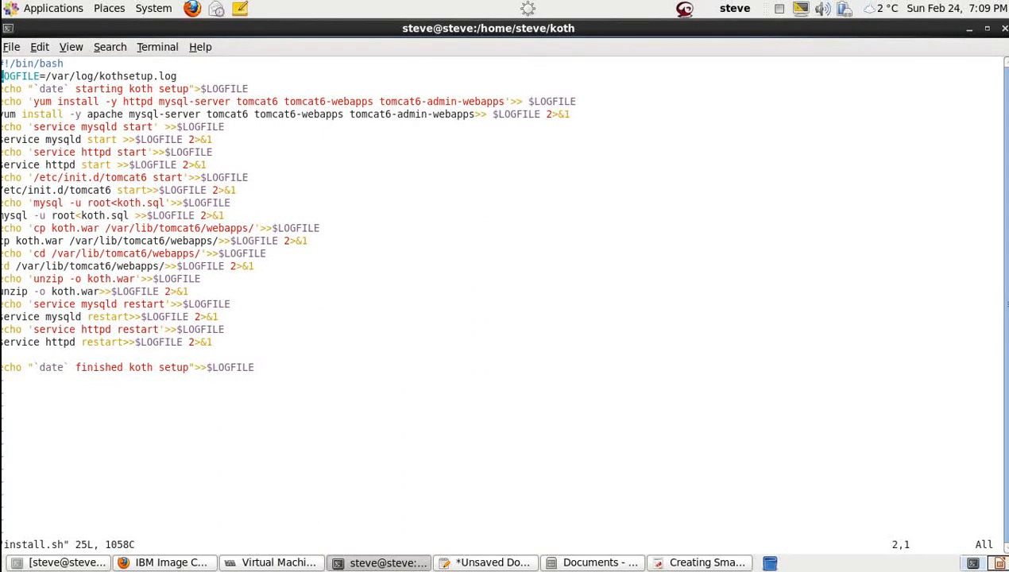
# - Read through the commands in install.sh, quit vim without saving, and return to IBM Image Construction and Composition Tool
pyautogui.press('Down')
pyautogui.press('Up')
pyautogui.press('Down')
pyautogui.press('Down')
pyautogui.press('Down')
pyautogui.press('Down')
pyautogui.press('Down')
pyautogui.press('Down')
pyautogui.press('Down')
pyautogui.press('Down')
pyautogui.press('Down')
pyautogui.press('Down')
pyautogui.press('Down')
pyautogui.write(':q')
pyautogui.press('Return')
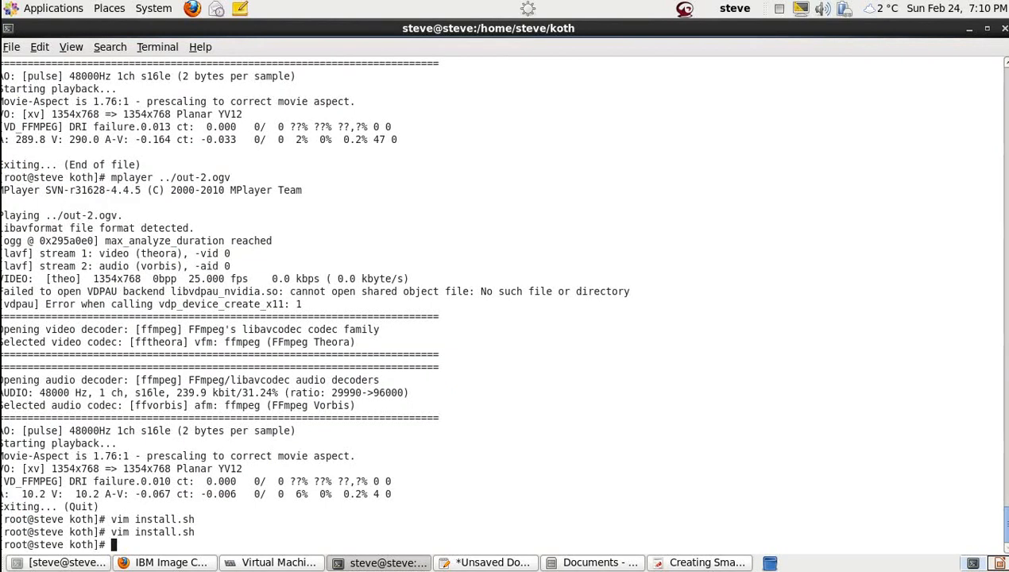
pyautogui.hotkey('alt', 'Tab')
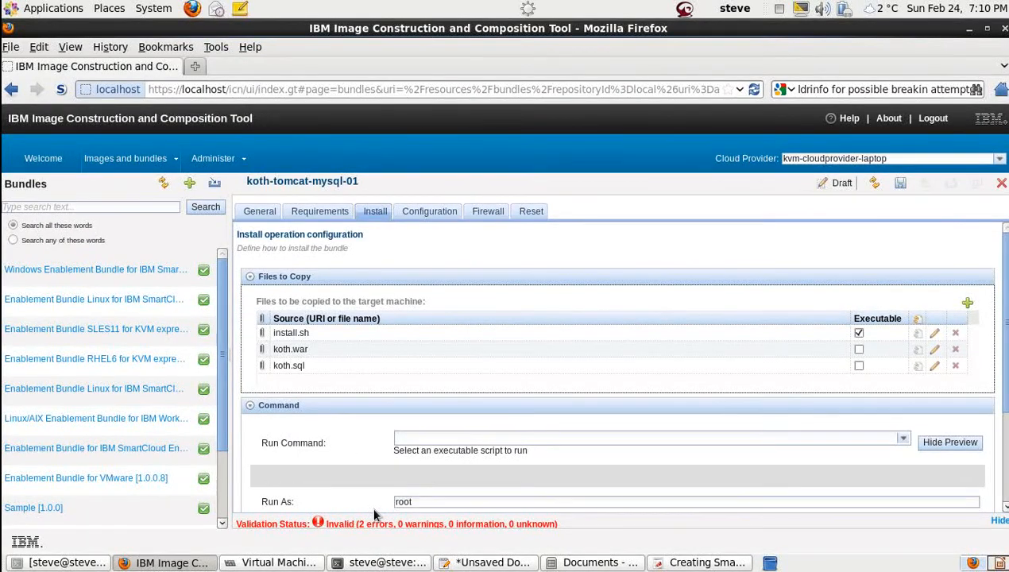
# - Set the install operation's run command to install.sh, check the validation details, and save the bundle
pyautogui.click(539, 355)
pyautogui.click(899, 443)
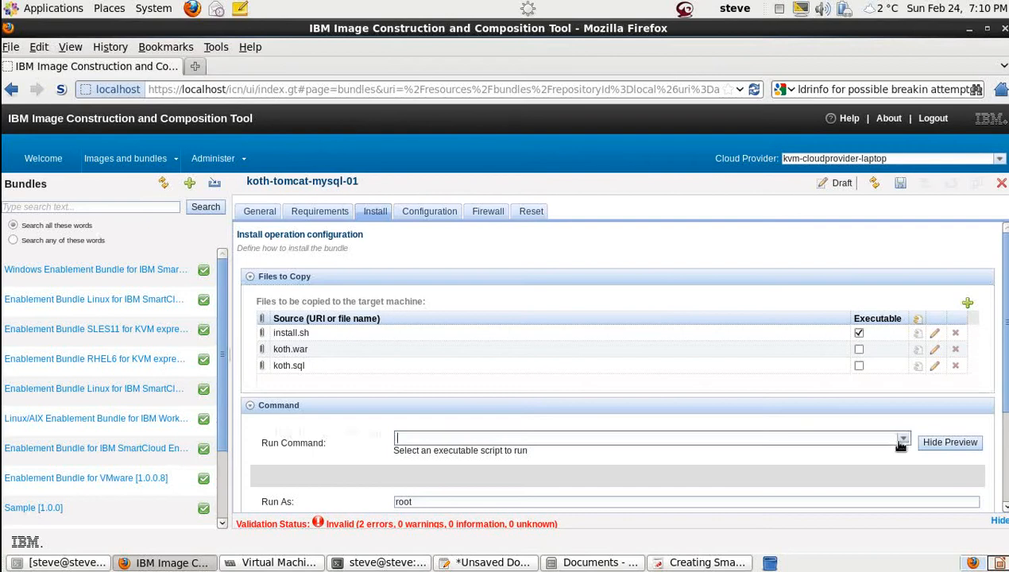
pyautogui.click(900, 441)
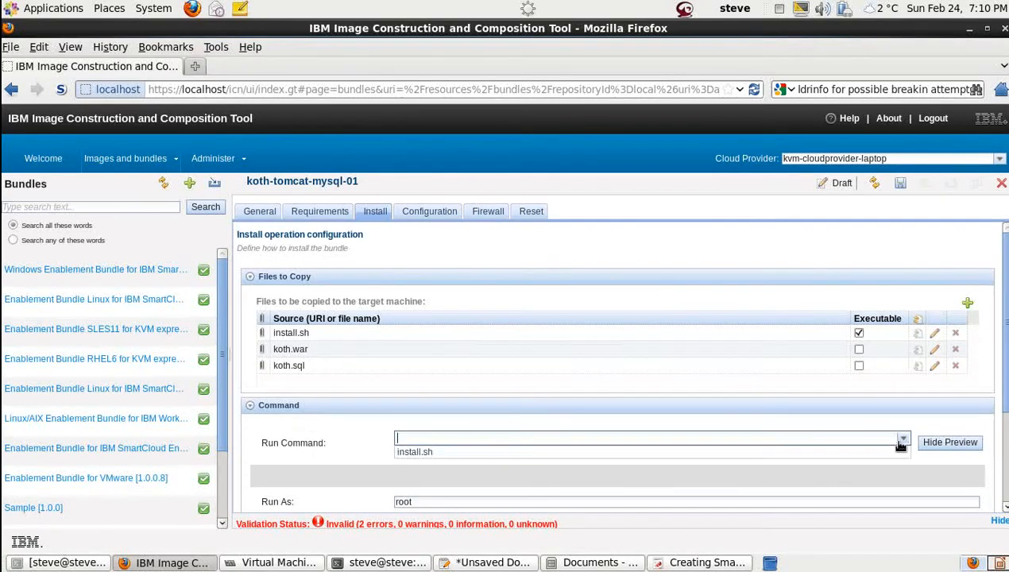
pyautogui.click(672, 453)
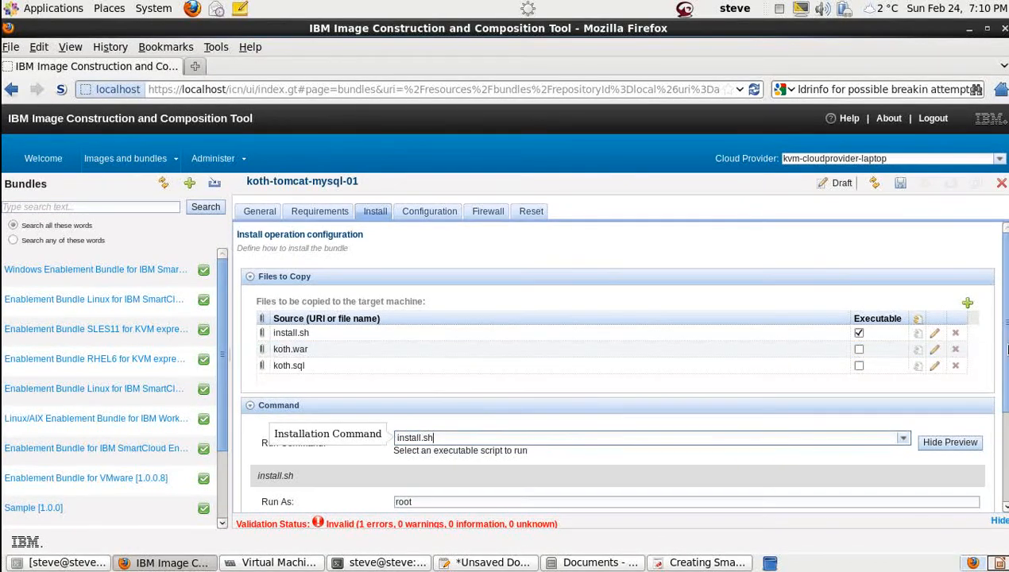
pyautogui.scroll(-2, 1005, 389)
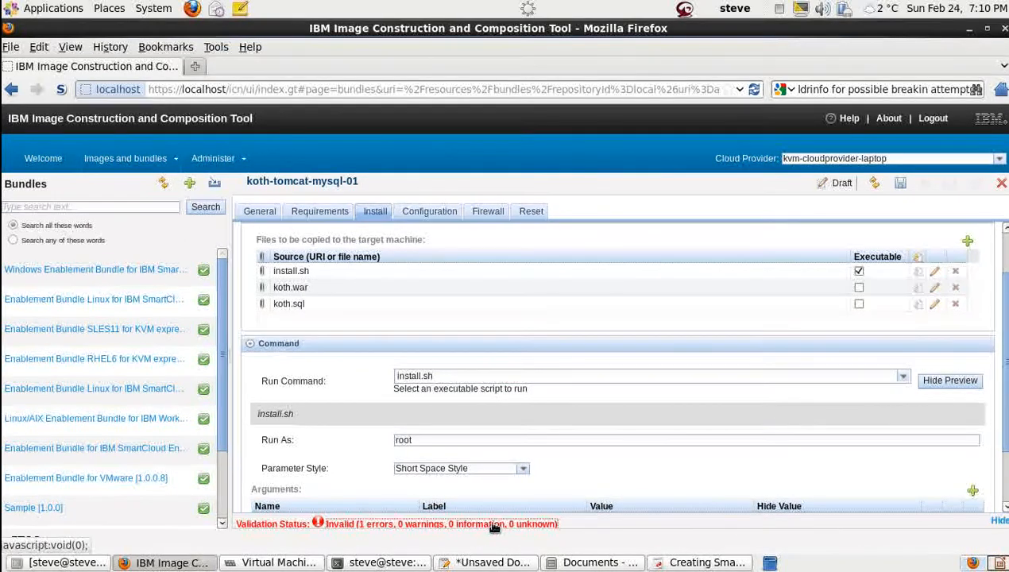
pyautogui.click(337, 524)
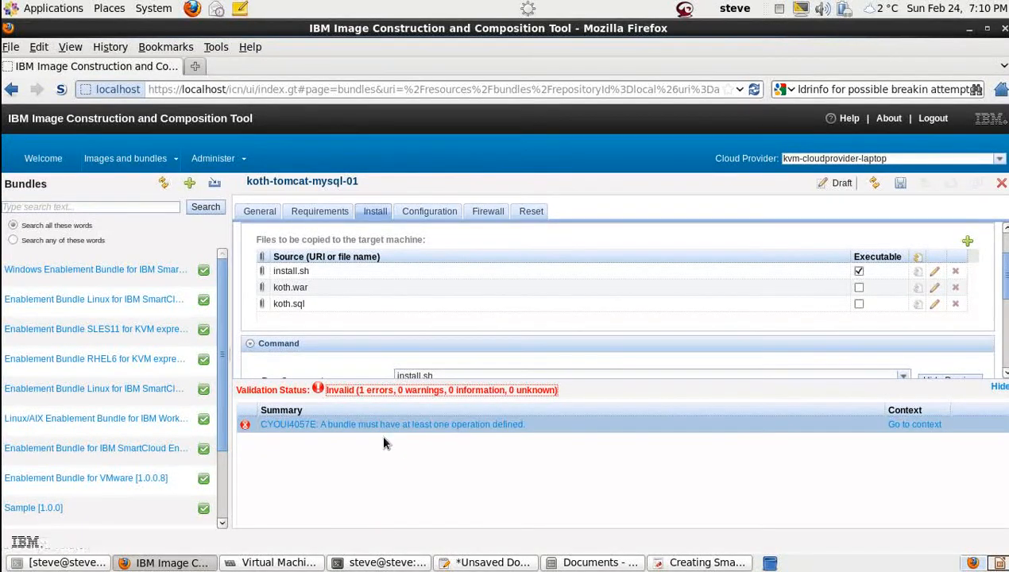
pyautogui.click(901, 184)
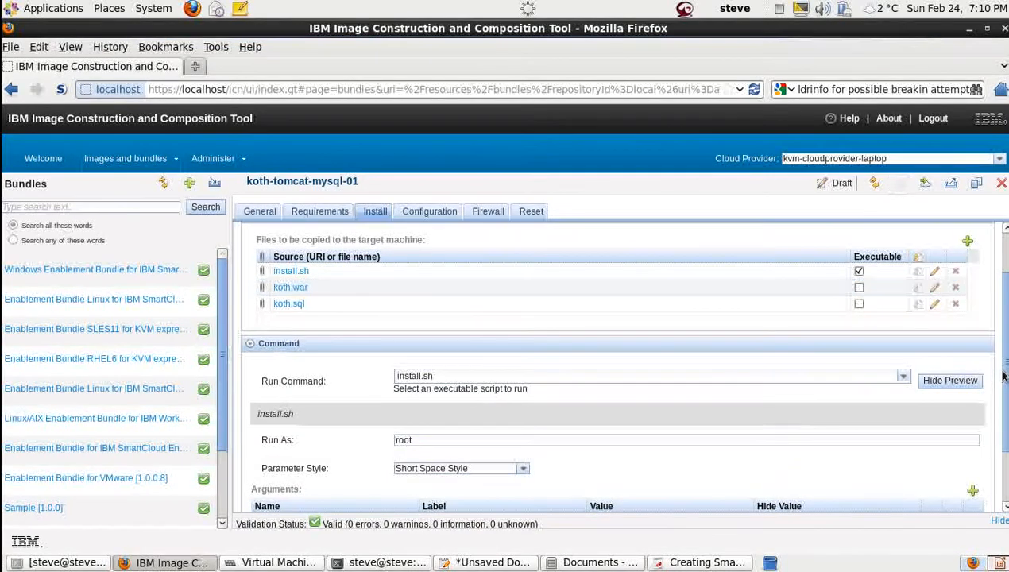
# - Review the bundle's configuration, firewall and reset settings, and publish the bundle
pyautogui.moveTo(1004, 365); pyautogui.dragTo(1005, 327)
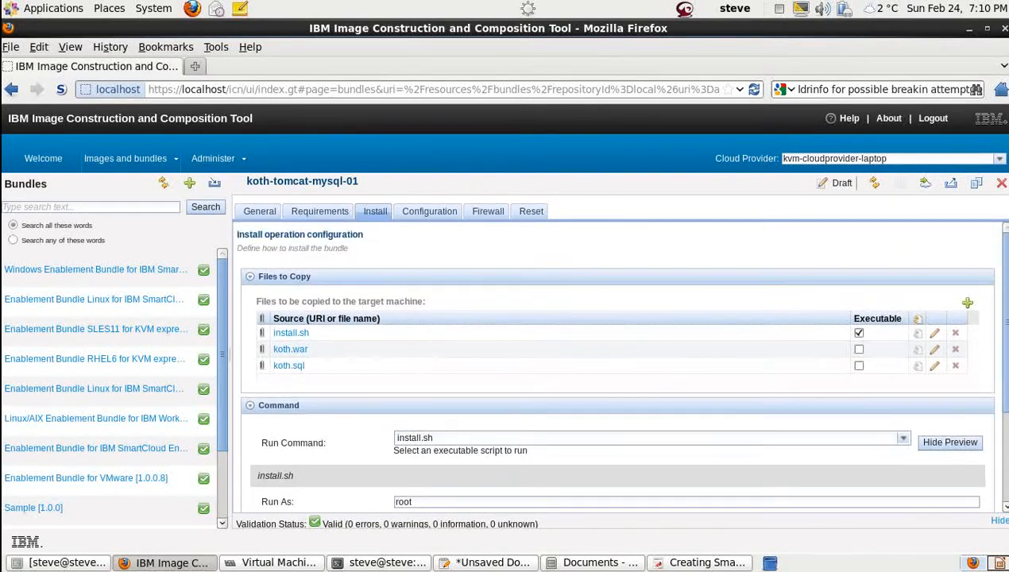
pyautogui.click(430, 211)
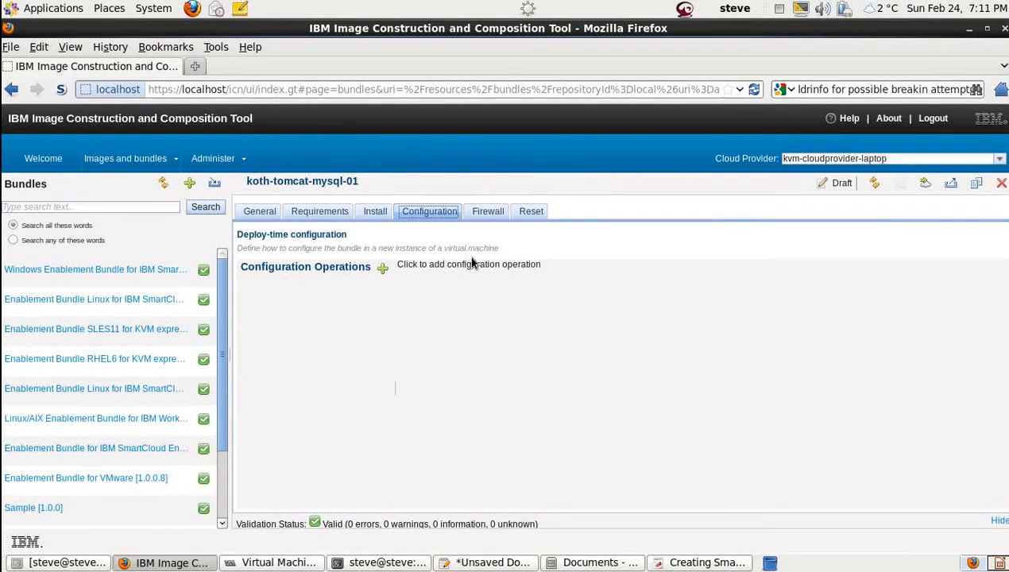
pyautogui.click(490, 213)
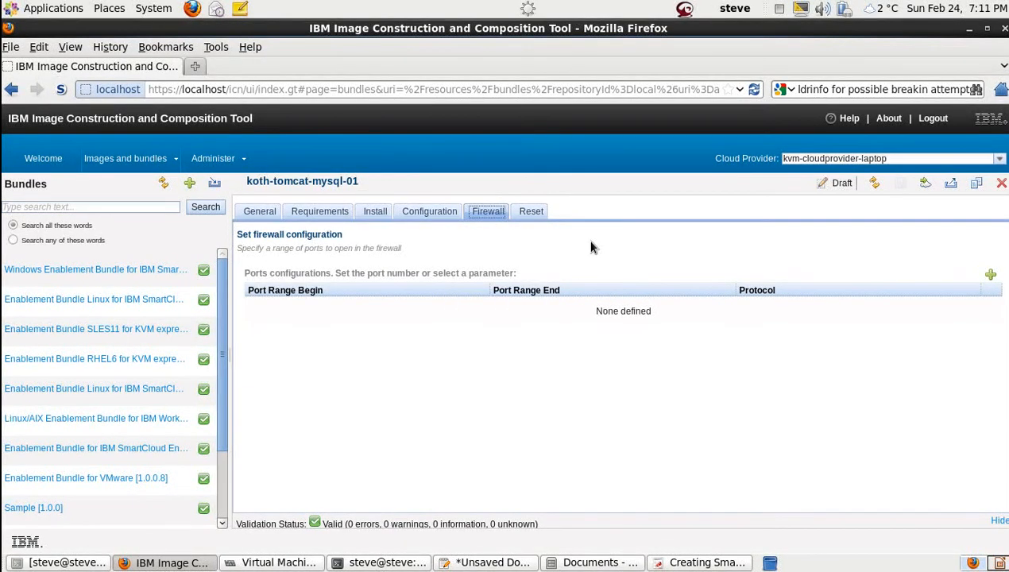
pyautogui.click(535, 219)
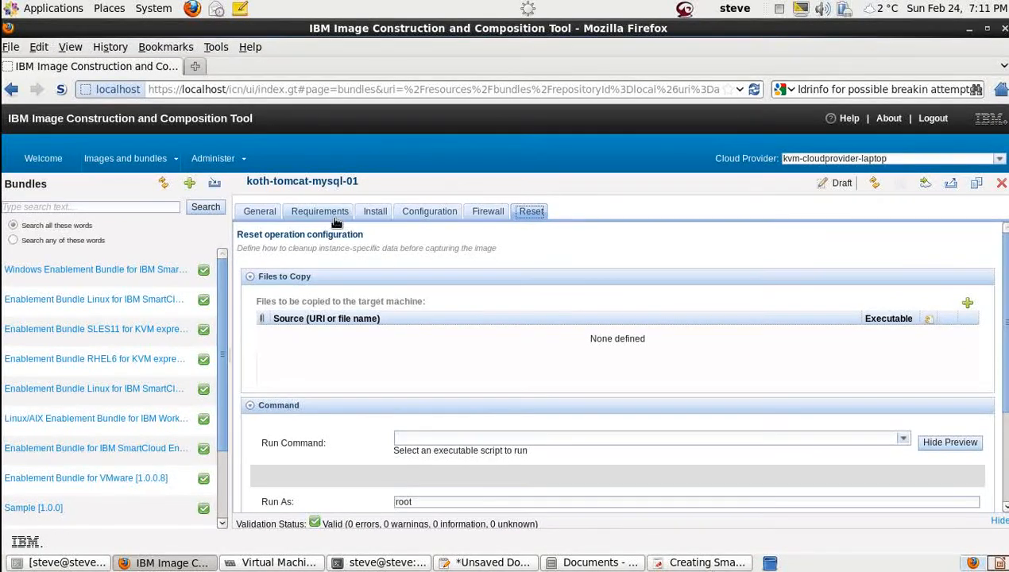
pyautogui.click(375, 211)
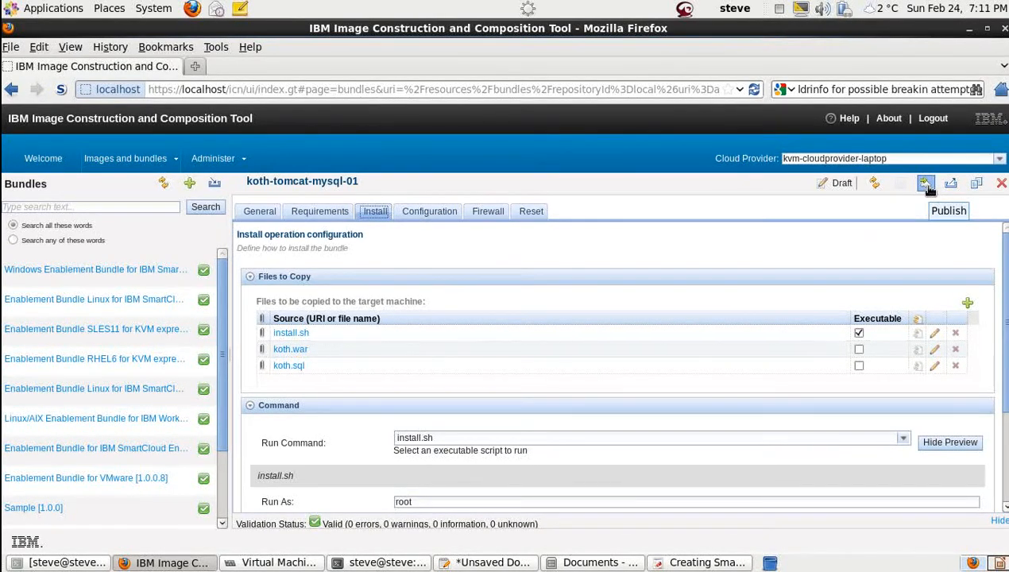
pyautogui.click(926, 185)
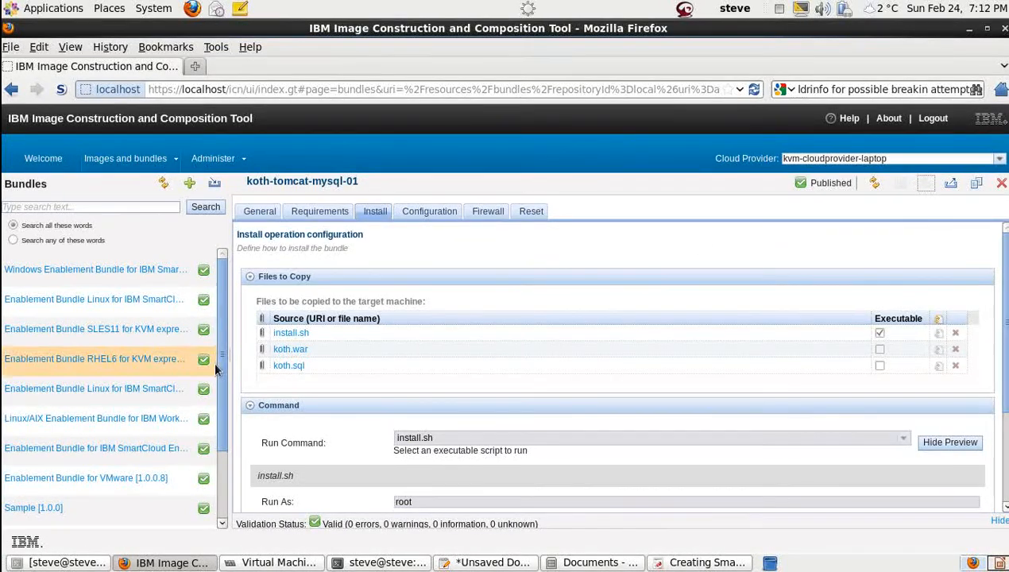
pyautogui.moveTo(223, 368); pyautogui.dragTo(219, 458)
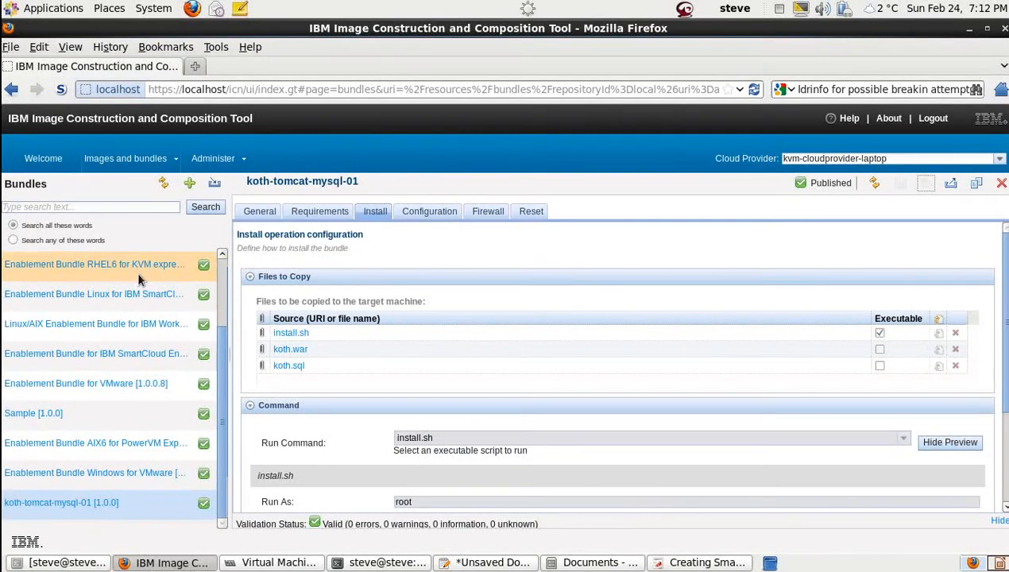
# - Start extending the centos.6.3-8G-kvm image and name the new image centos.6.3-8G-kvm-koth-tom-mysql
pyautogui.click(149, 159)
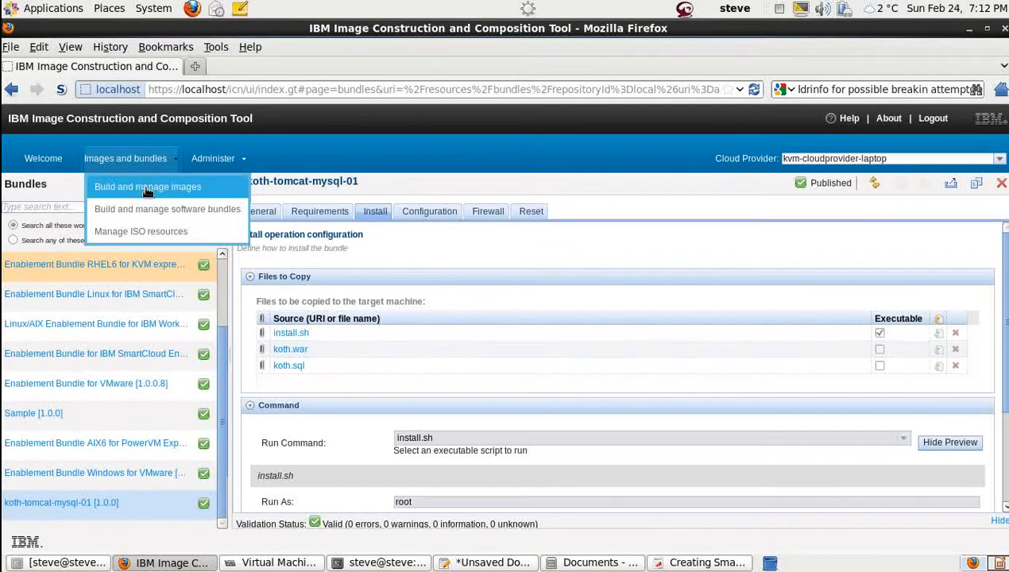
pyautogui.click(147, 187)
pyautogui.click(169, 268)
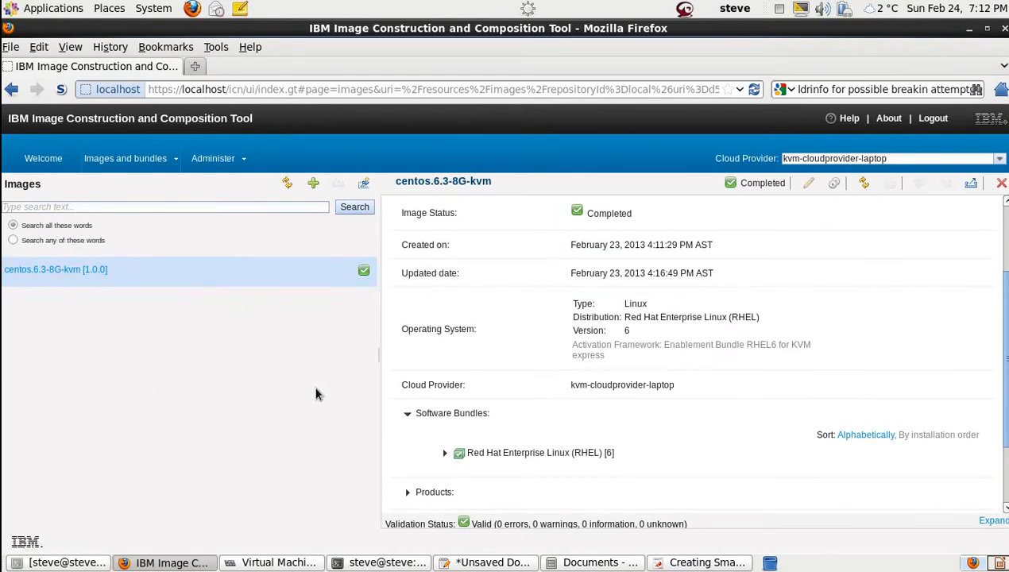
pyautogui.click(834, 184)
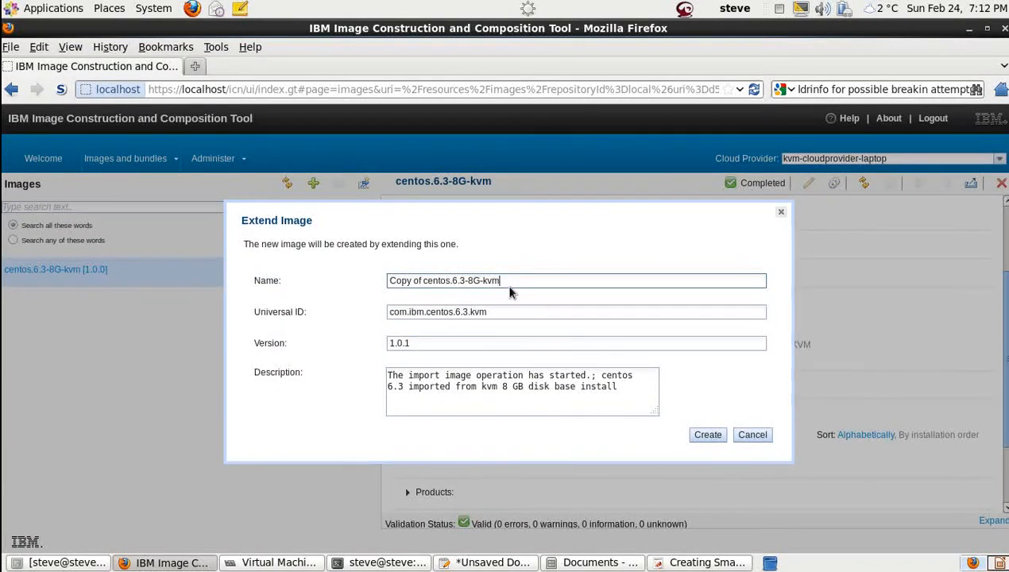
pyautogui.moveTo(423, 278); pyautogui.dragTo(290, 288)
pyautogui.press('BackSpace')
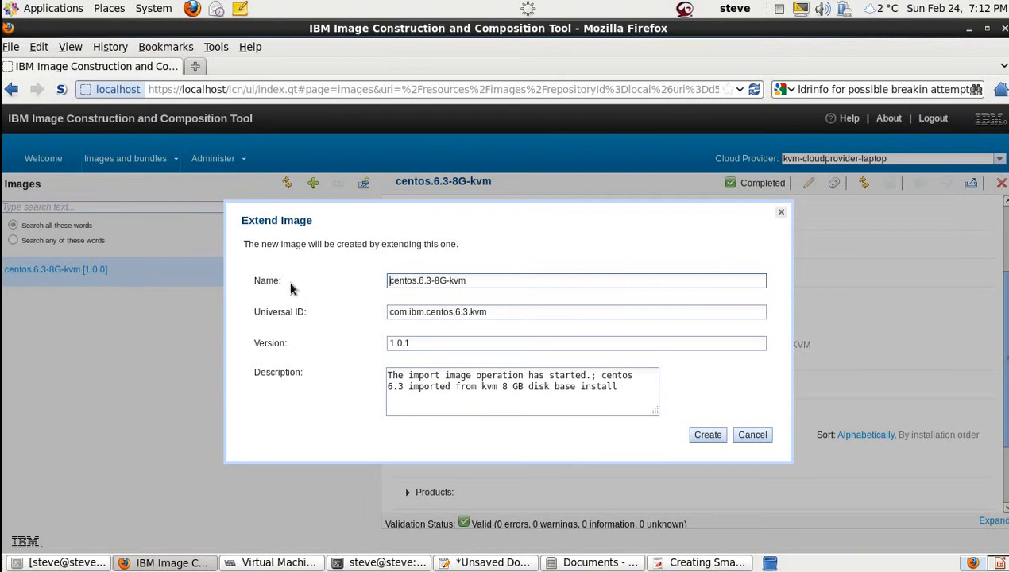
pyautogui.press('End')
pyautogui.write('-')
pyautogui.write('t')
pyautogui.write('omcat')
pyautogui.press('BackSpace')
pyautogui.press('BackSpace')
pyautogui.press('BackSpace')
pyautogui.press('BackSpace')
pyautogui.press('BackSpace')
pyautogui.press('BackSpace')
pyautogui.write('koth-tom-mysql')
# - Copy the new image's name into its universal ID, centos.6.3-8G-kvm-koth-tom-mysql, and create the extended image
pyautogui.hotkey('ctrl', 'a')
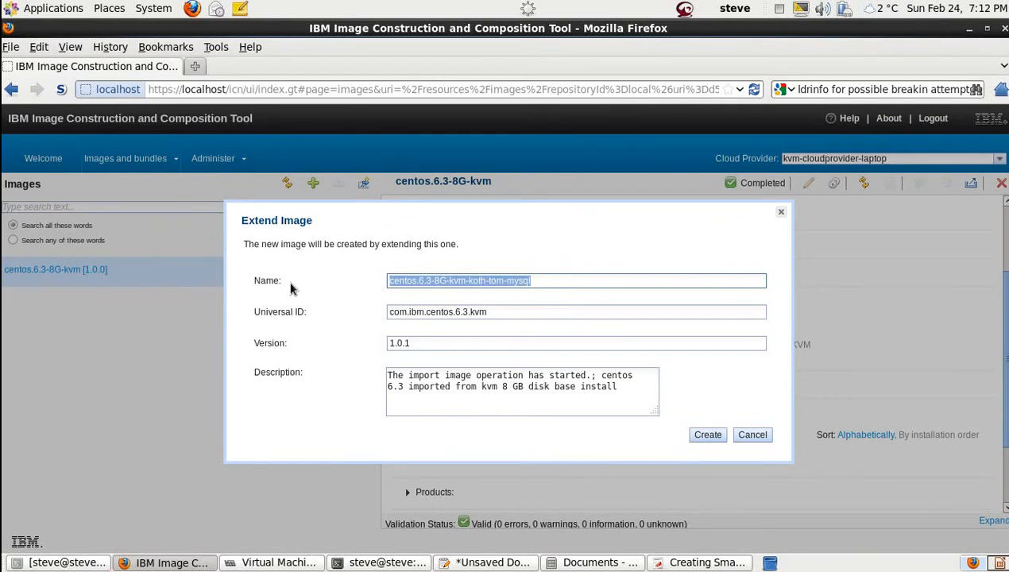
pyautogui.press('Tab')
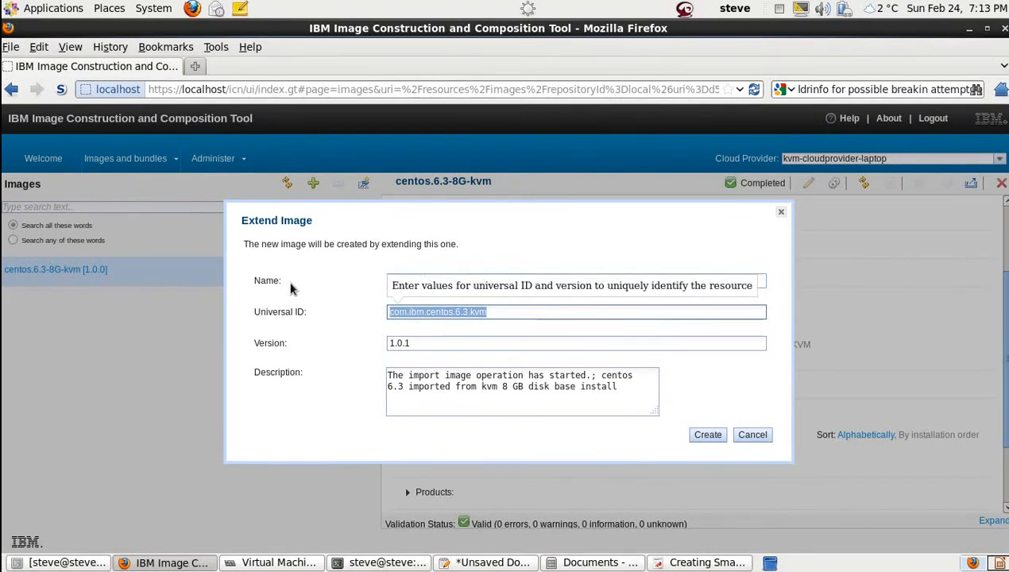
pyautogui.hotkey('ctrl', 'v')
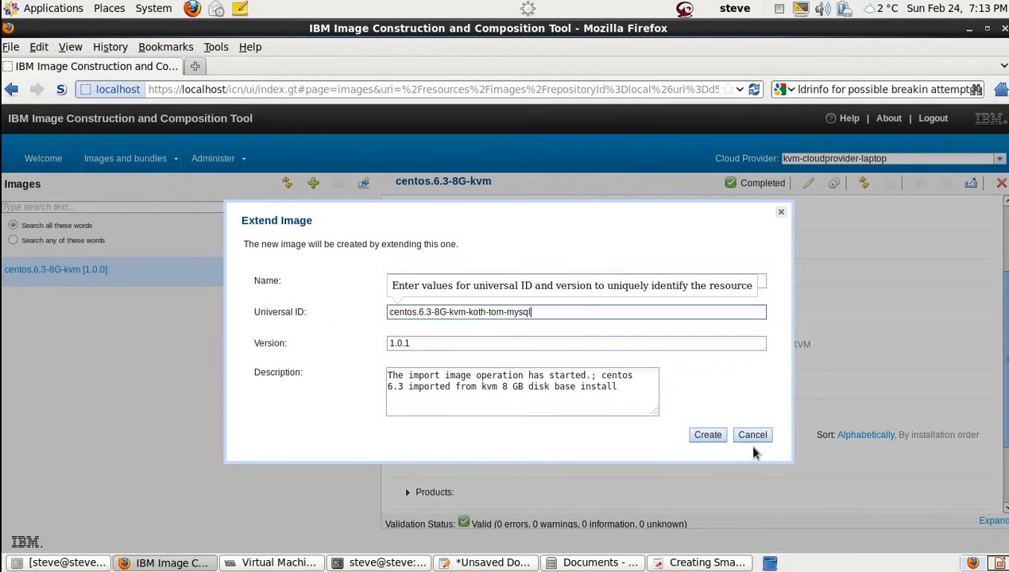
pyautogui.click(717, 435)
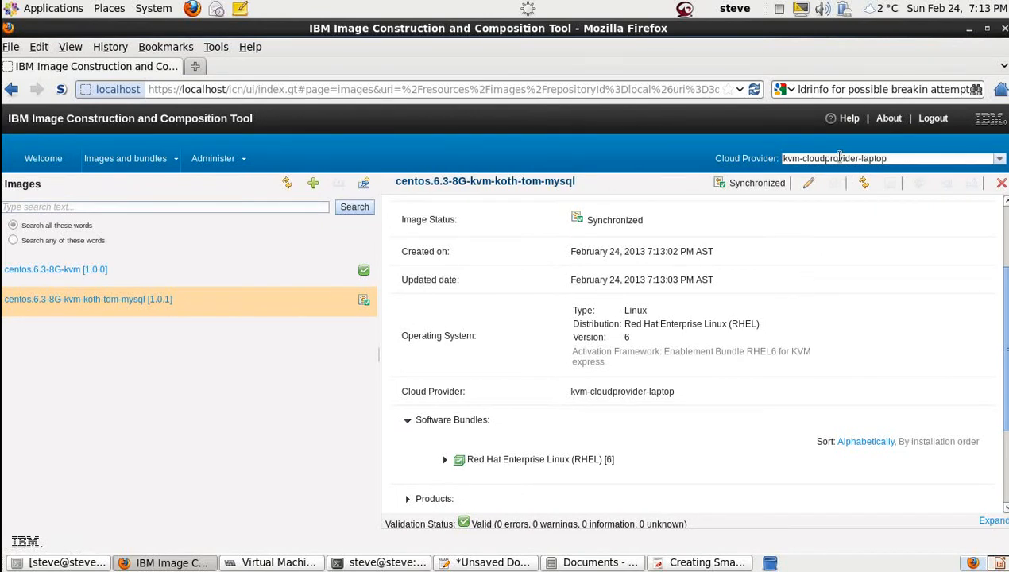
# - Add the koth-tomcat-mysql-01 software bundle to the centos.6.3-8G-kvm-koth-tom-mysql image and save the image
pyautogui.click(809, 183)
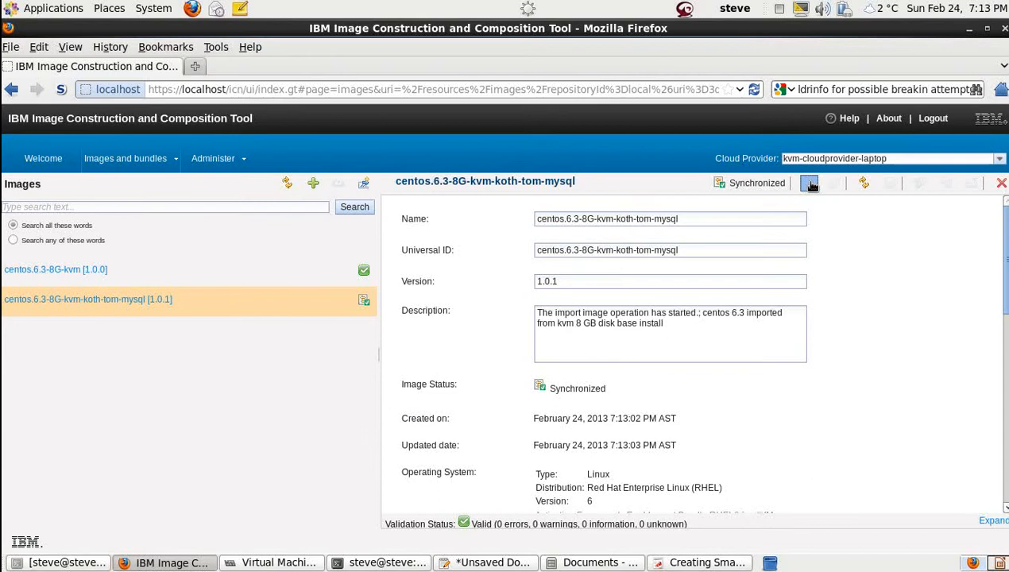
pyautogui.moveTo(1004, 254); pyautogui.dragTo(1003, 304)
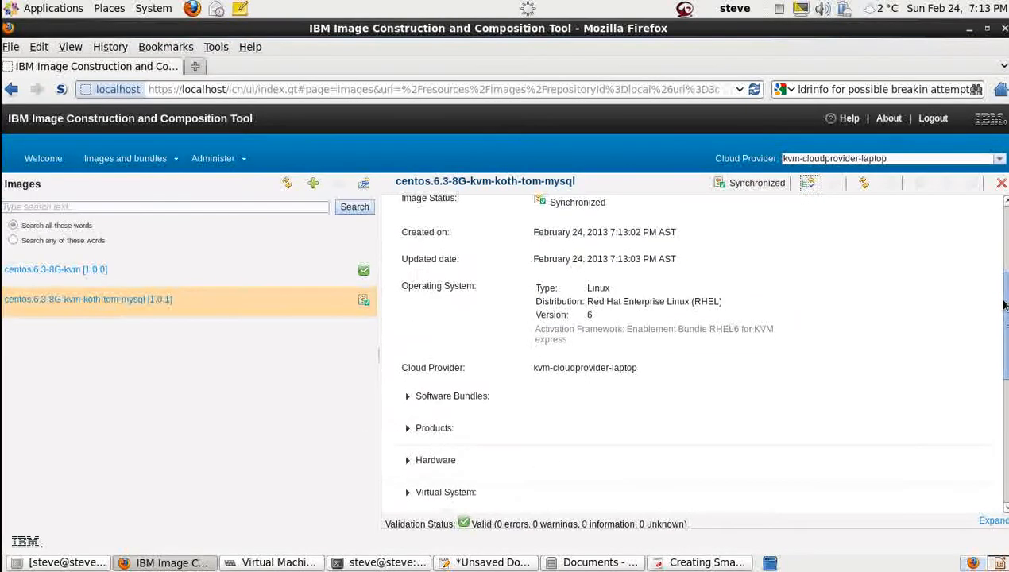
pyautogui.click(409, 397)
pyautogui.click(477, 422)
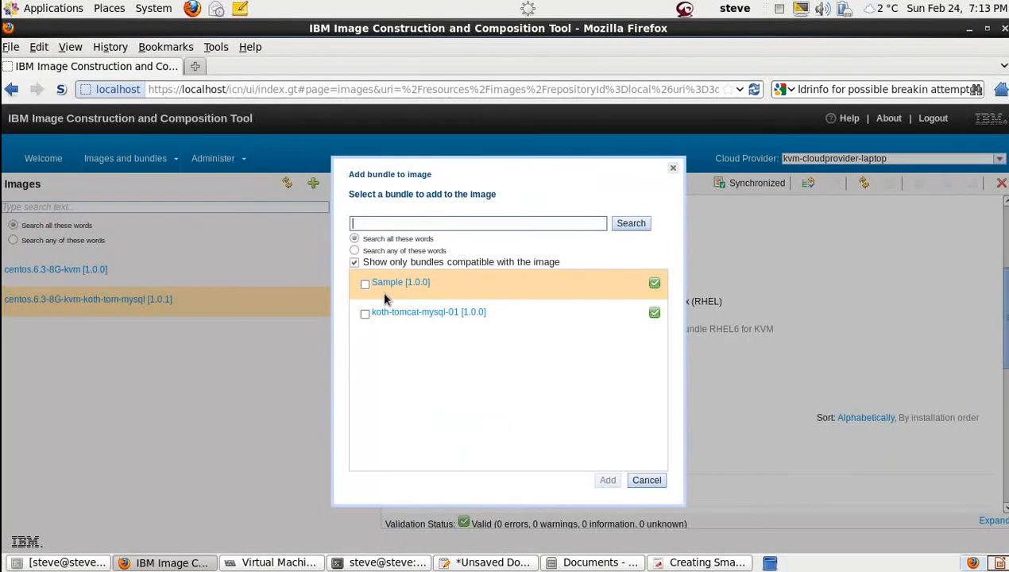
pyautogui.click(365, 314)
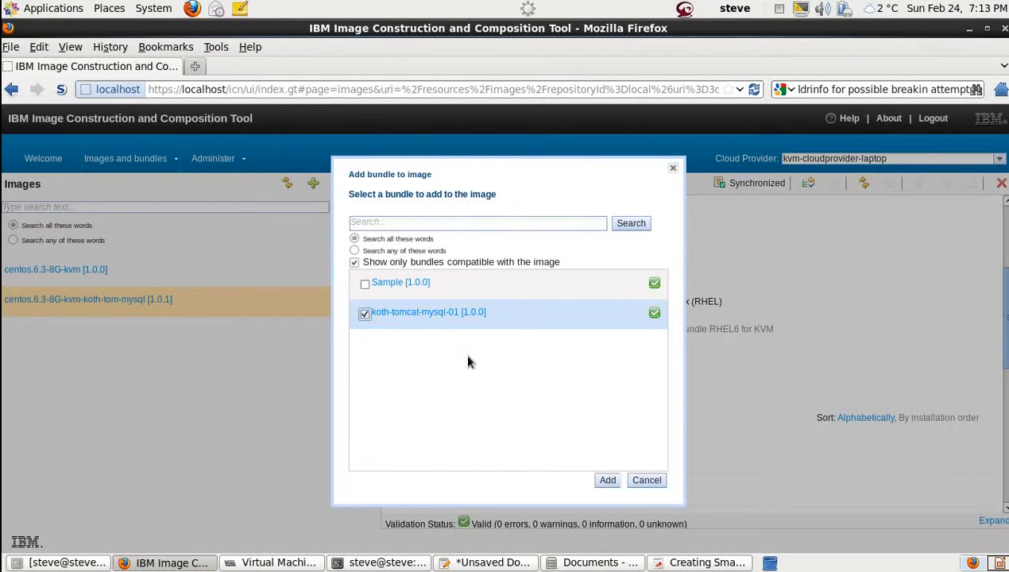
pyautogui.click(608, 481)
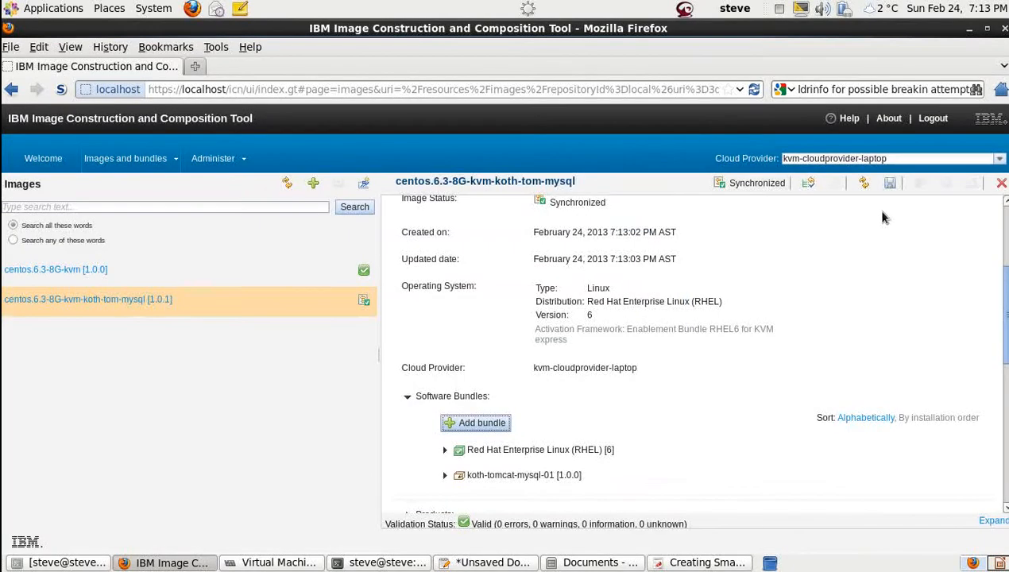
pyautogui.click(889, 184)
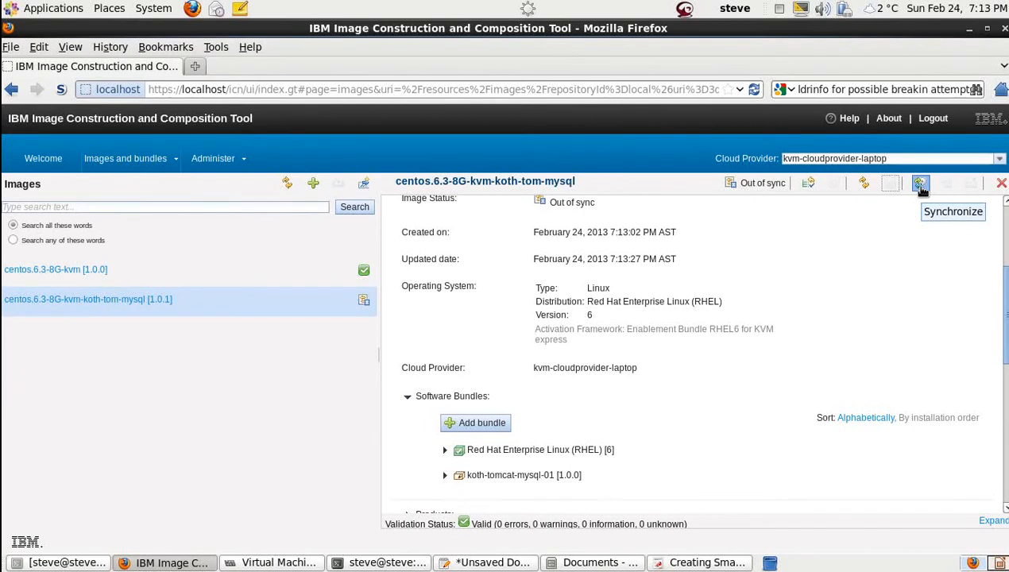
# - Synchronize the extended image with the default root user and unchanged password, and refresh its status
pyautogui.click(920, 184)
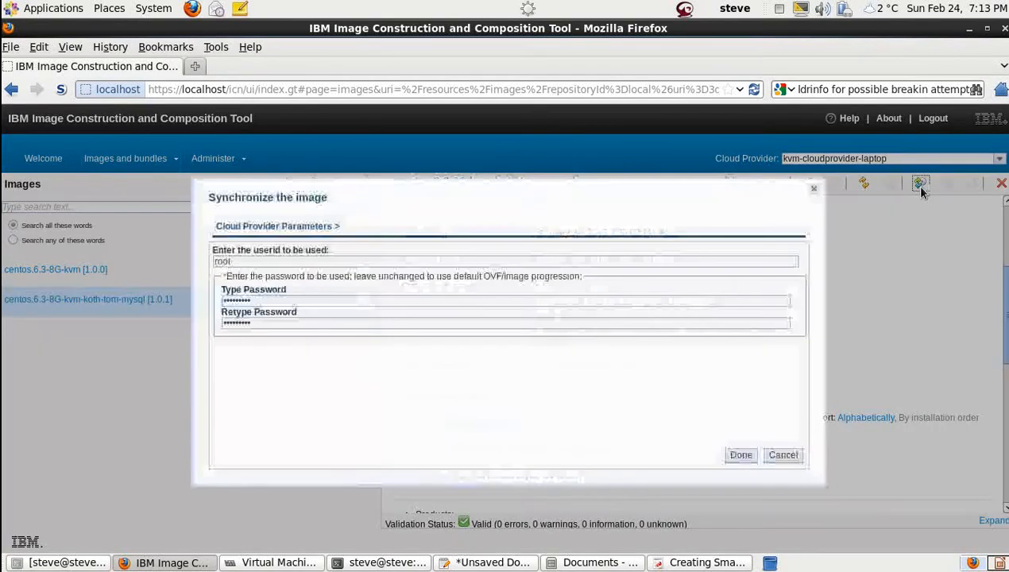
pyautogui.click(739, 459)
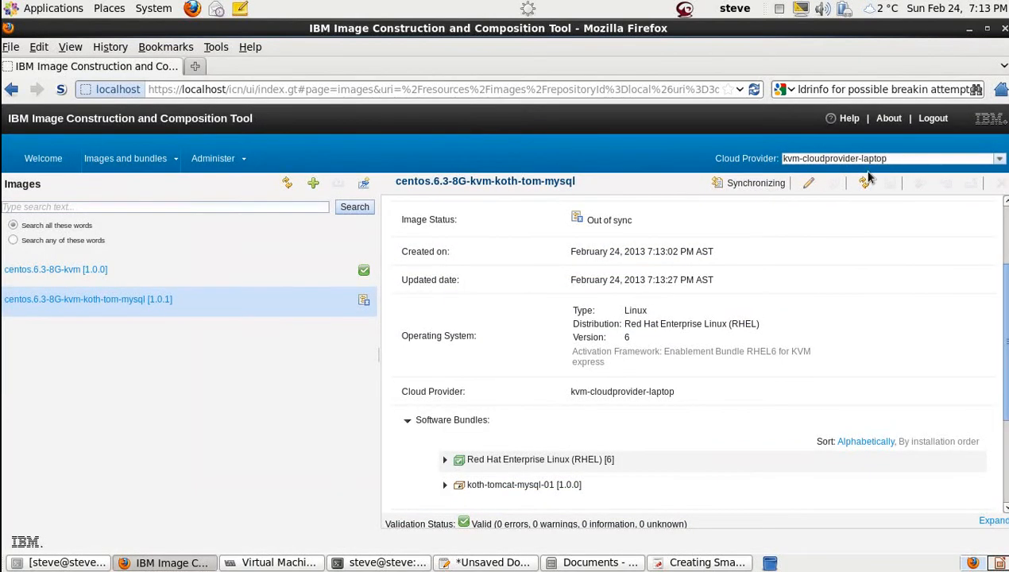
pyautogui.click(865, 182)
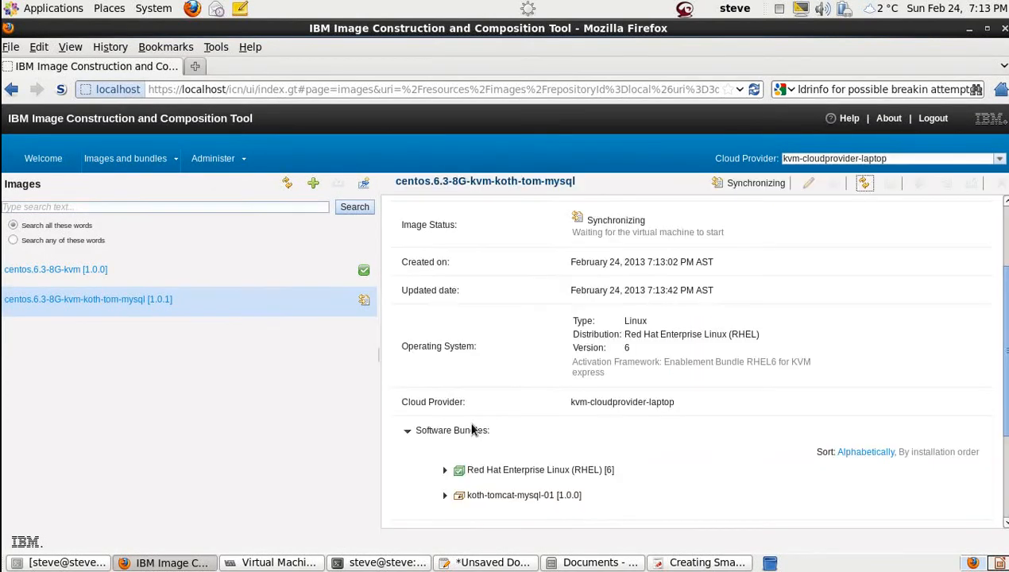
# - Switch to Virtual Machine Manager and select the running virtual machine whose name ends in _vs0
pyautogui.click(266, 564)
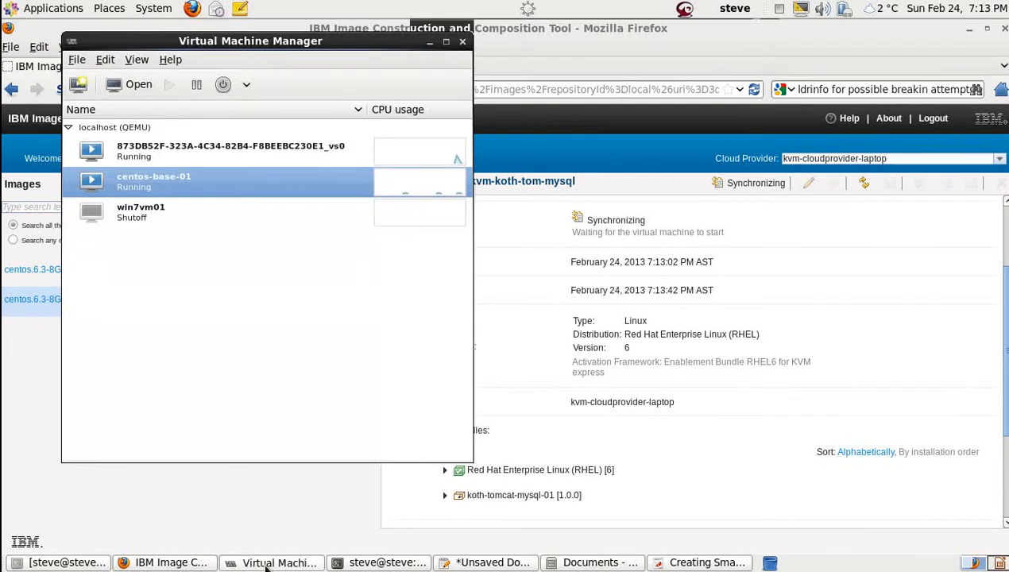
pyautogui.click(264, 164)
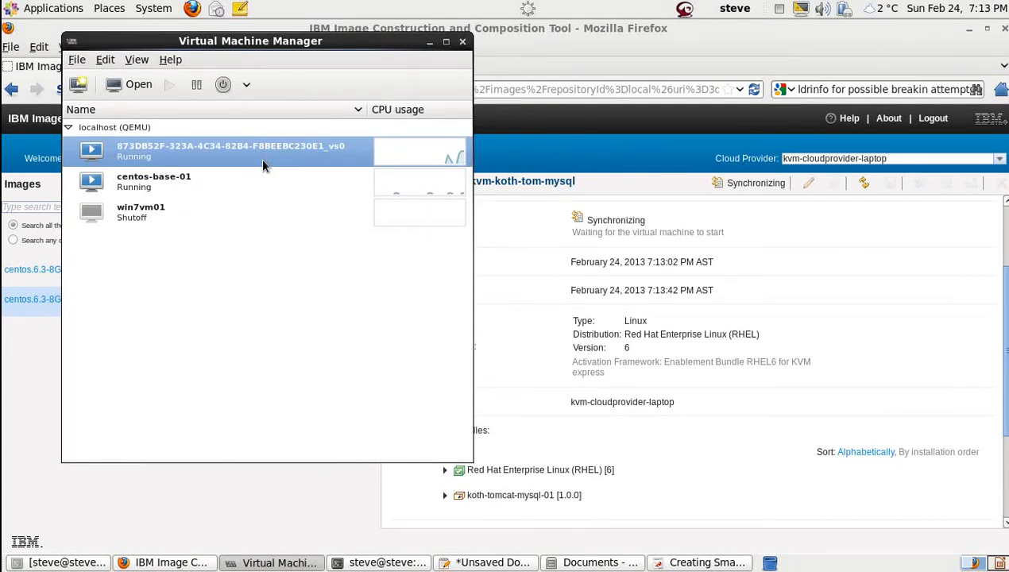